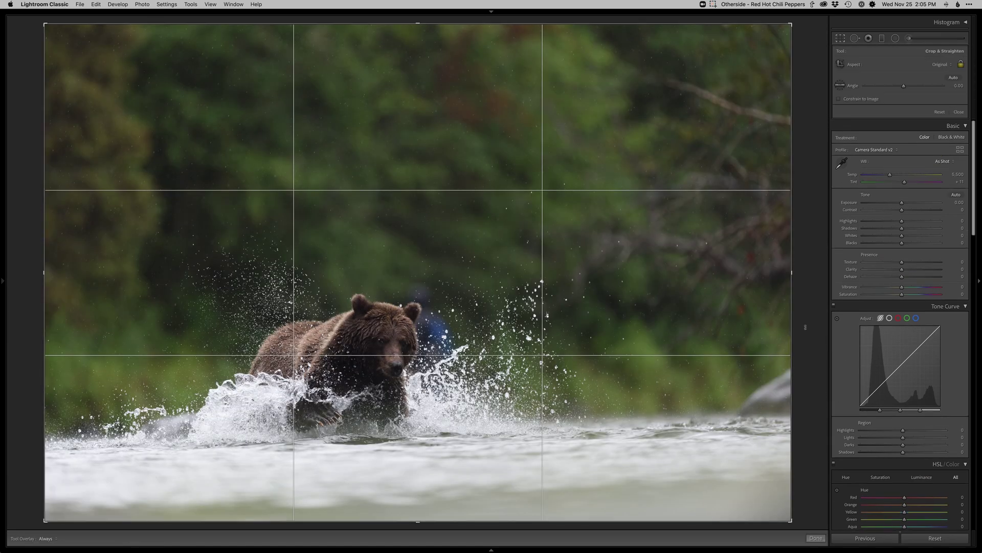
Step: Straighten the bear photo to an angle of 0.86 and crop it slightly tighter around the bear and splash
{"action": "left_click_drag", "start_coordinate": [806, 340], "coordinate": [807, 332]}
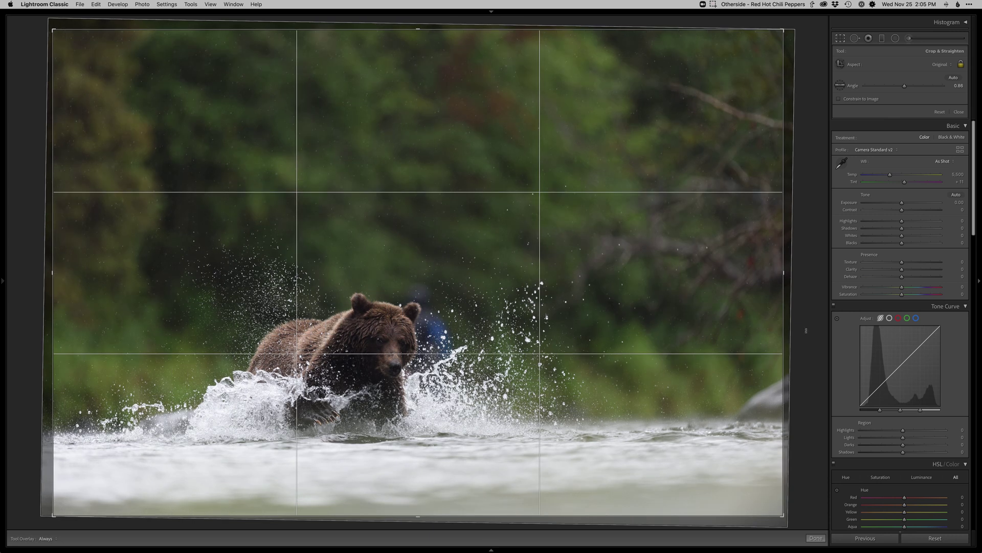
{"action": "left_click_drag", "start_coordinate": [783, 373], "coordinate": [757, 373]}
{"action": "left_click_drag", "start_coordinate": [633, 395], "coordinate": [633, 389]}
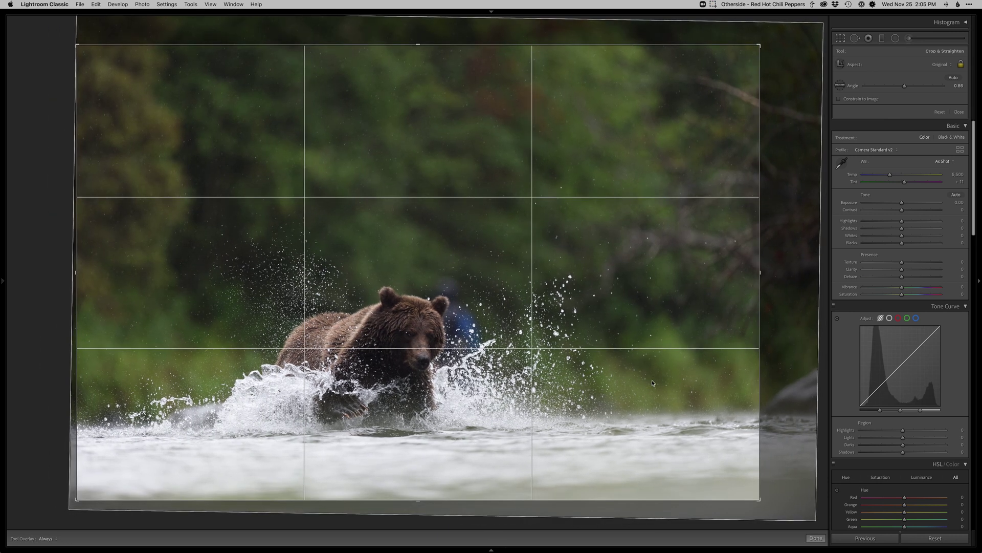
{"action": "key", "text": "Return"}
Step: Raise the photo's overall exposure to +0.40
{"action": "key", "text": "equal"}
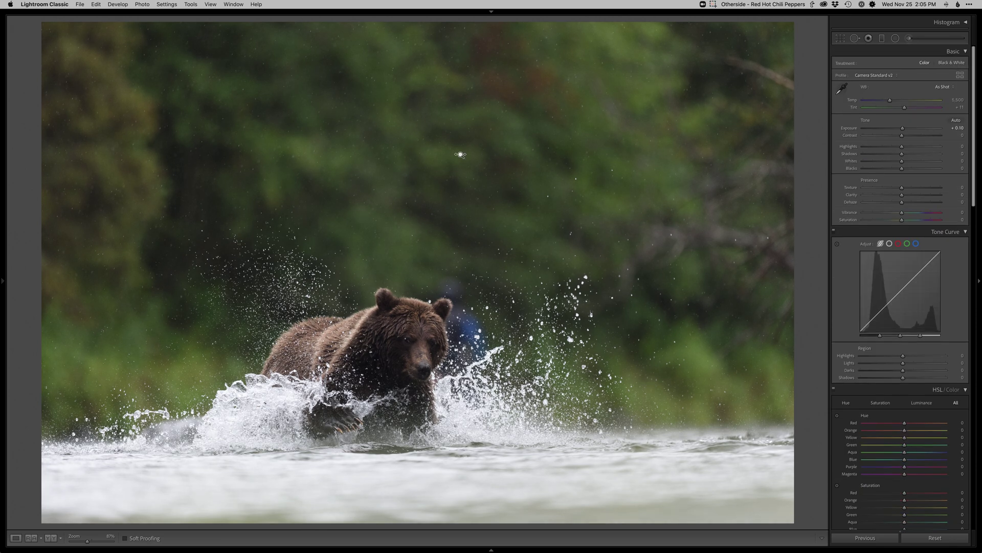
{"action": "key", "text": "equal"}
{"action": "key", "text": "equal"}
{"action": "key", "text": "equal"}
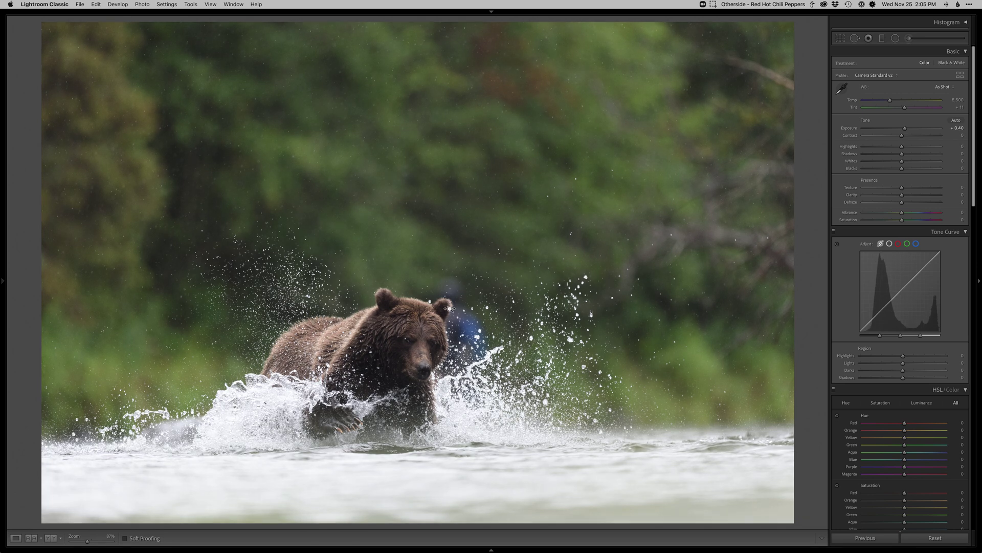
Step: Raise the photo's shadows to +50
{"action": "key", "text": "period"}
{"action": "key", "text": "period"}
{"action": "key", "text": "period"}
{"action": "key", "text": "equal"}
{"action": "key", "text": "equal"}
{"action": "key", "text": "equal"}
{"action": "key", "text": "equal"}
{"action": "key", "text": "equal"}
{"action": "key", "text": "equal"}
{"action": "key", "text": "equal"}
{"action": "key", "text": "equal"}
{"action": "key", "text": "equal"}
{"action": "key", "text": "equal"}
Step: Lower the photo's blacks to −50 and set the saturation to +8
{"action": "key", "text": "period"}
{"action": "key", "text": "period"}
{"action": "key", "text": "minus"}
{"action": "key", "text": "minus"}
{"action": "key", "text": "minus"}
{"action": "key", "text": "minus"}
{"action": "key", "text": "shift+minus"}
{"action": "key", "text": "shift+minus"}
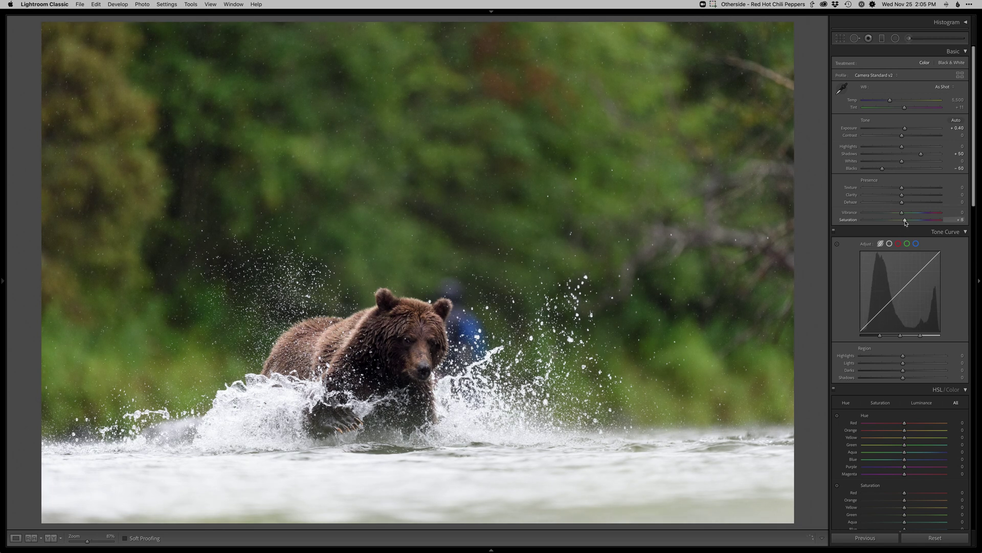
Step: Darken the foreground water with a graduated filter rising from below, using exposure −0.47 and highlights −37
{"action": "key", "text": "m"}
{"action": "mouse_move", "coordinate": [441, 424]}
{"action": "left_mouse_down"}
{"action": "mouse_move", "coordinate": [442, 464]}
{"action": "mouse_move", "coordinate": [441, 347]}
{"action": "left_mouse_up"}
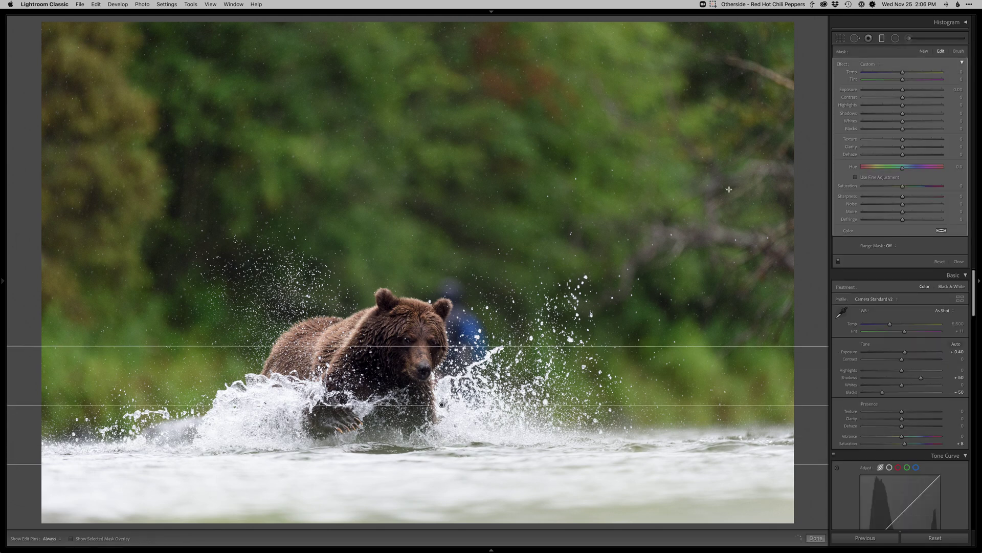
{"action": "left_click_drag", "start_coordinate": [903, 92], "coordinate": [889, 105]}
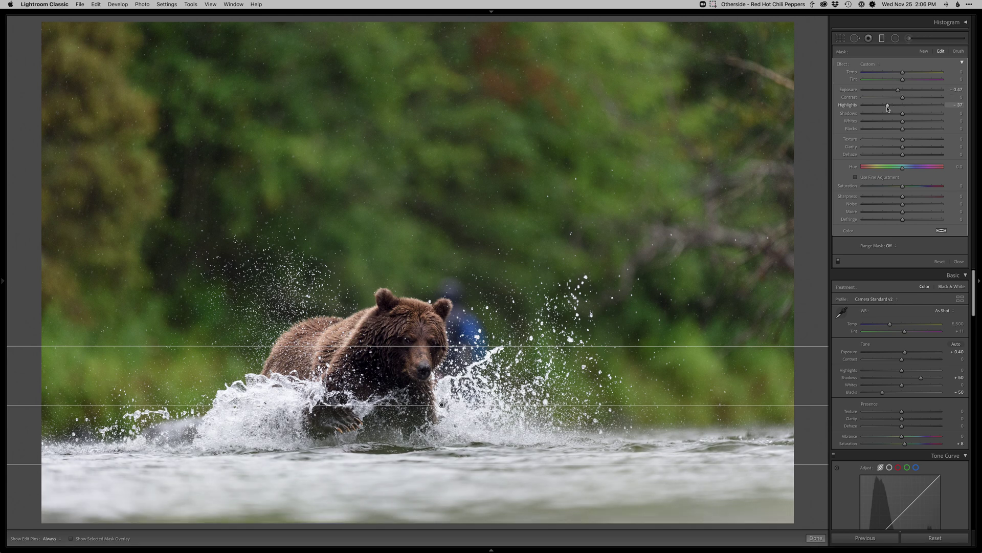
{"action": "left_click_drag", "start_coordinate": [441, 494], "coordinate": [441, 415]}
{"action": "key", "text": "m"}
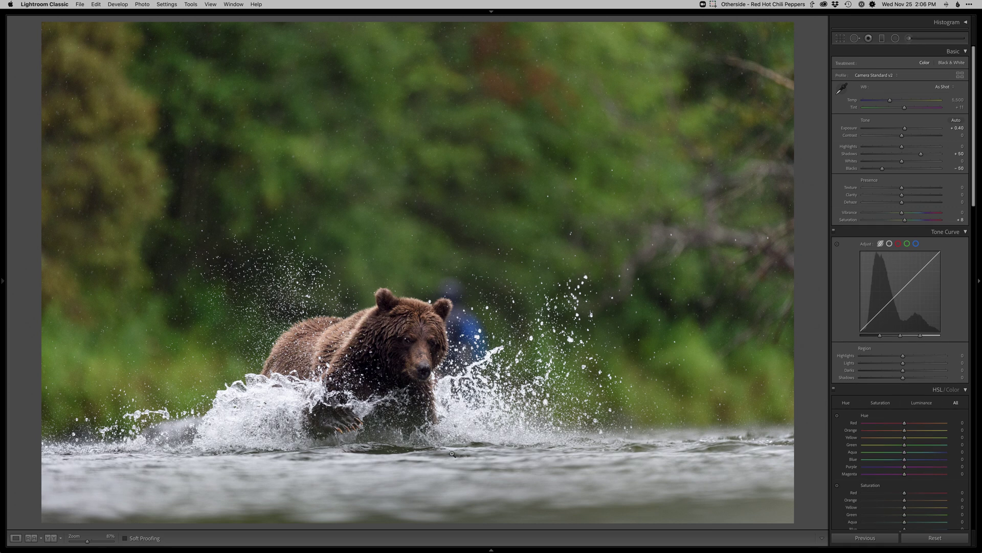
Step: Brighten the bear's head and chest with an inverted radial filter, using feather 75 and exposure 0.21
{"action": "key", "text": "shift+m"}
{"action": "left_click_drag", "start_coordinate": [402, 353], "coordinate": [456, 410]}
{"action": "left_click", "coordinate": [856, 249]}
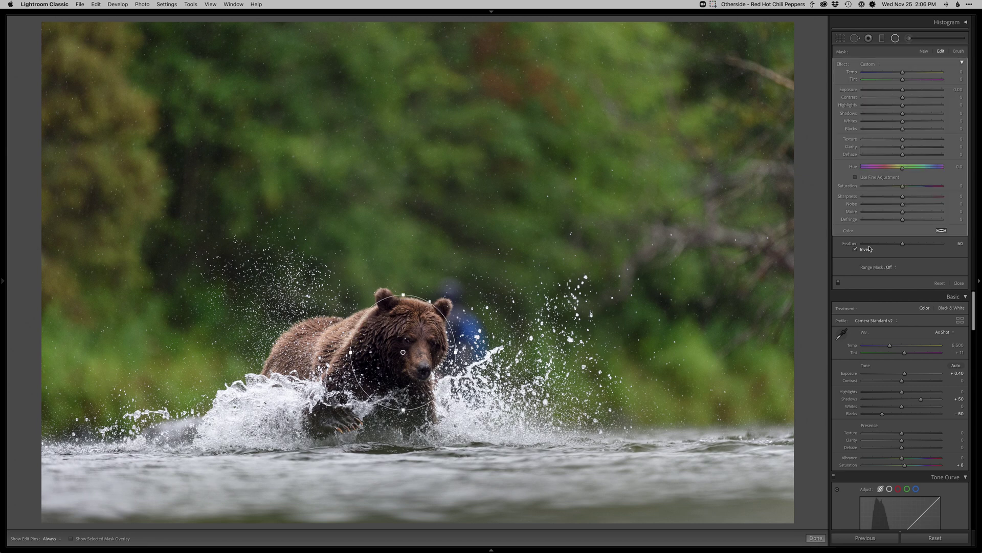
{"action": "left_click_drag", "start_coordinate": [903, 243], "coordinate": [922, 244]}
{"action": "left_click_drag", "start_coordinate": [903, 90], "coordinate": [904, 90]}
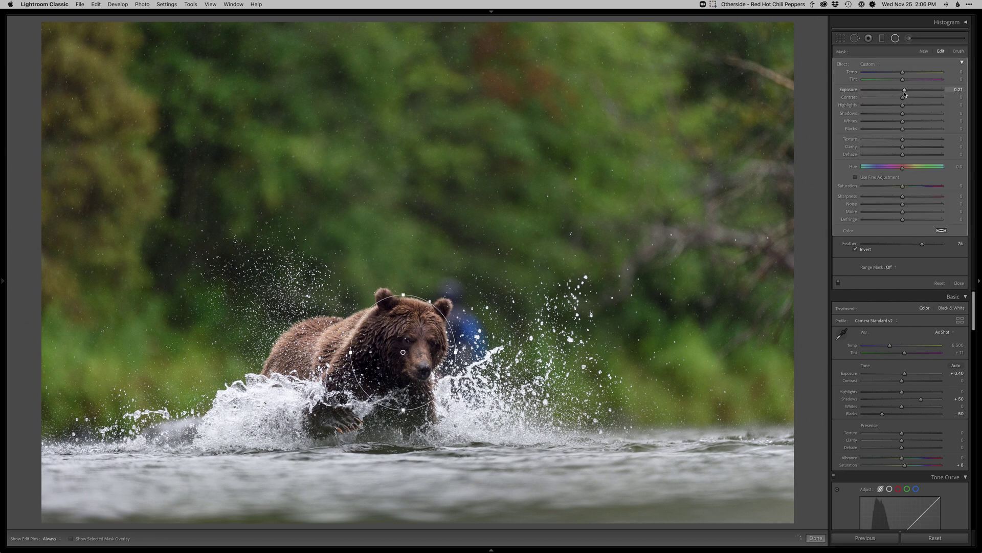
{"action": "key", "text": "shift+m"}
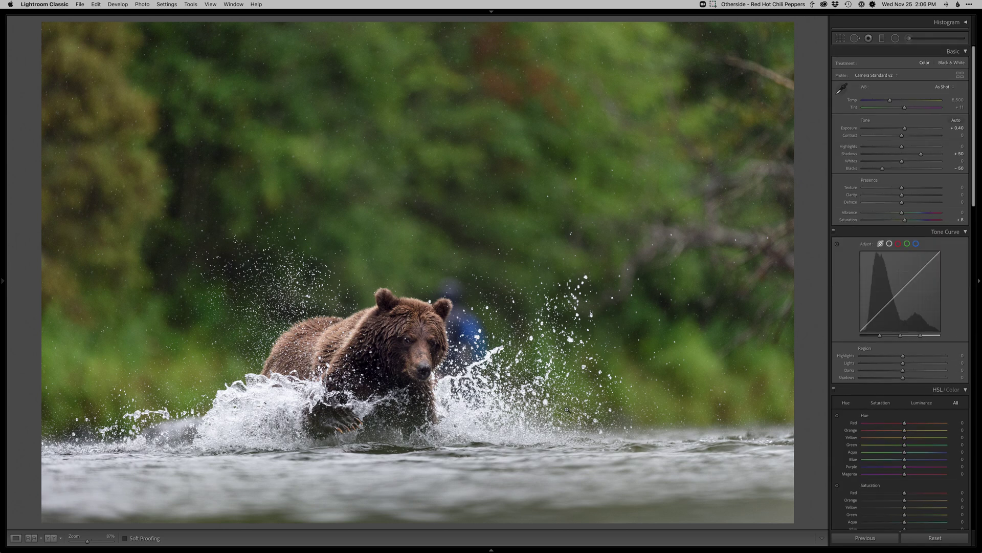
Step: Re-straighten the crop along the waterline to an angle of 1.48
{"action": "key", "text": "r"}
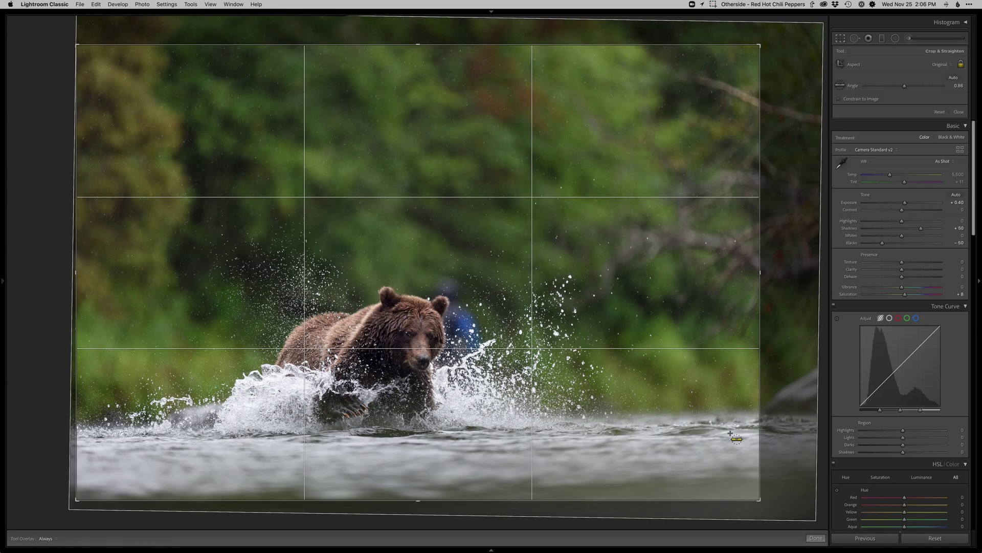
{"action": "left_click_drag", "start_coordinate": [739, 430], "coordinate": [97, 438]}
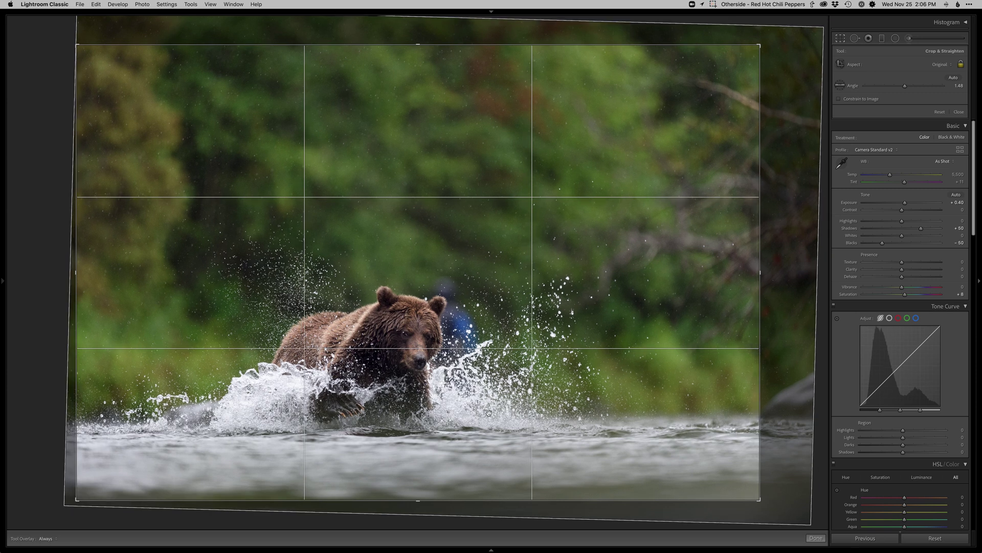
{"action": "key", "text": "Return"}
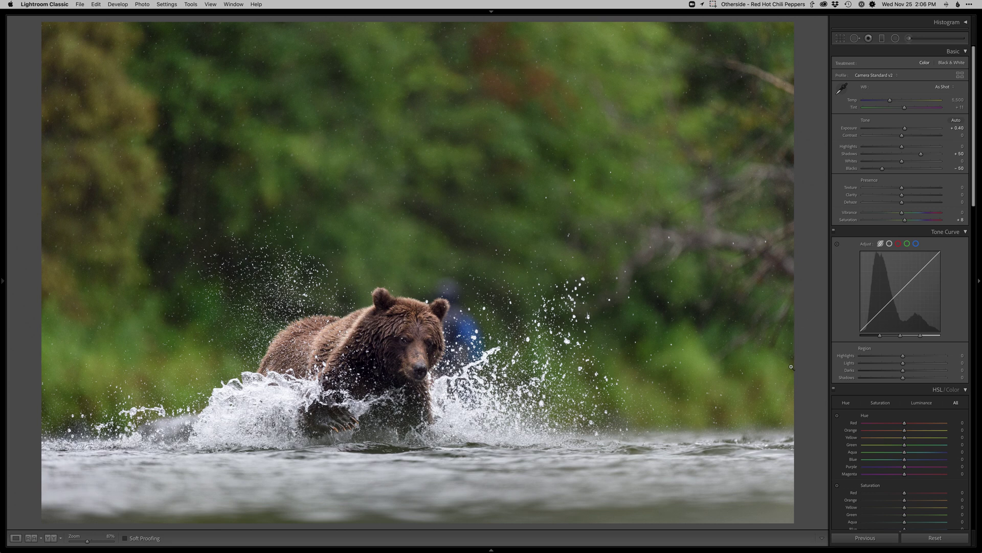
Step: Open the edited photo in Photoshop in full-screen view and inspect the bear and the blue figure behind it up close
{"action": "key", "text": "super+e"}
{"action": "key", "text": "f"}
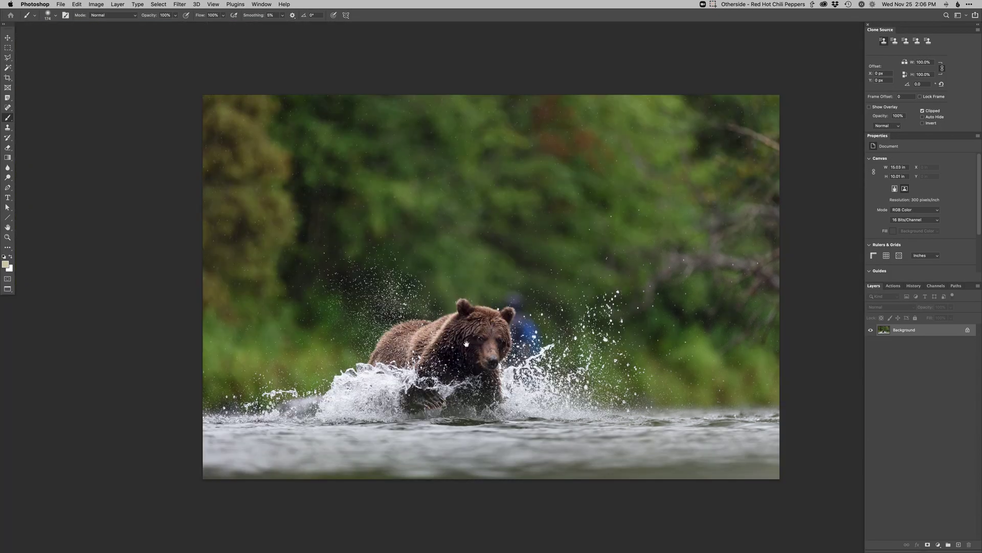
{"action": "left_click_drag", "start_coordinate": [483, 342], "coordinate": [581, 343]}
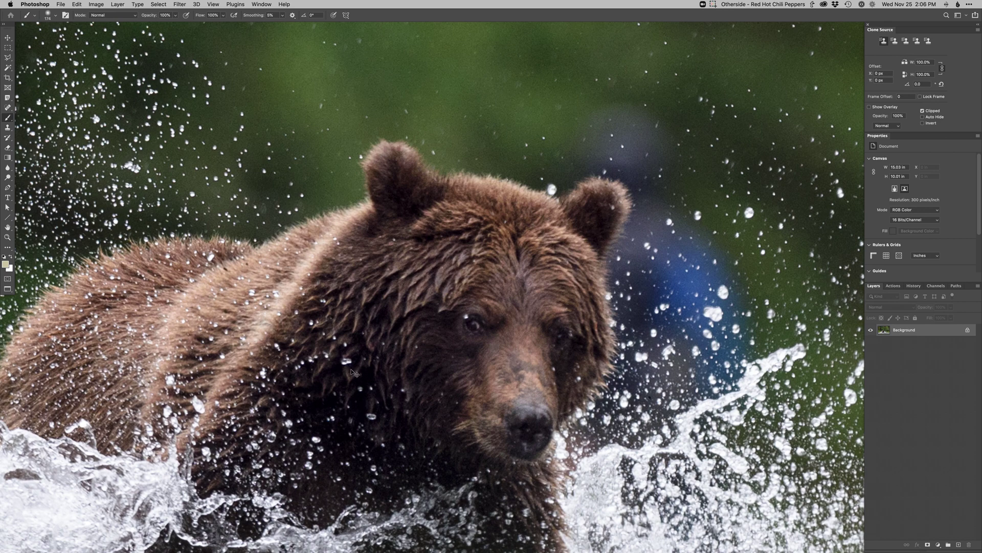
{"action": "key", "text": "super+0"}
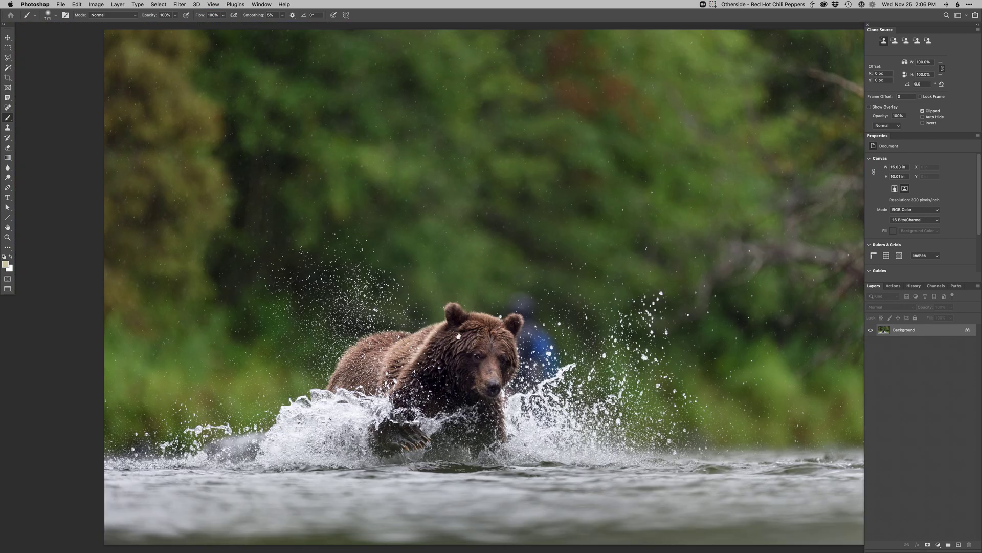
{"action": "left_click_drag", "start_coordinate": [509, 456], "coordinate": [469, 455]}
Step: Add a masked Burn curves layer and paint white on its mask with a large brush to darken the photo's edges
{"action": "key", "text": "F2"}
{"action": "key", "text": "super+minus"}
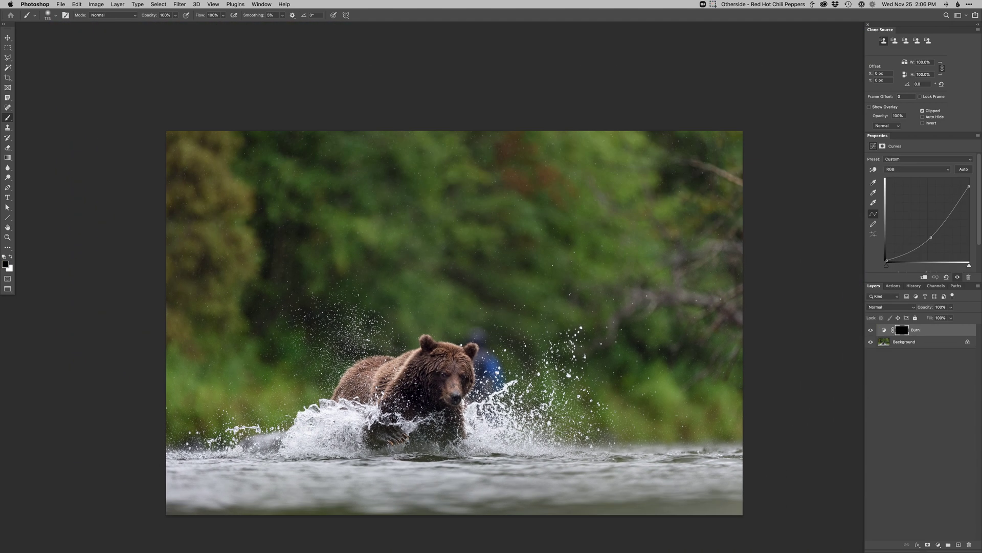
{"action": "key", "text": "x"}
{"action": "mouse_move", "coordinate": [286, 500]}
{"action": "left_mouse_down"}
{"action": "mouse_move", "coordinate": [94, 498]}
{"action": "mouse_move", "coordinate": [759, 499]}
{"action": "mouse_move", "coordinate": [434, 533]}
{"action": "mouse_move", "coordinate": [609, 520]}
{"action": "mouse_move", "coordinate": [456, 506]}
{"action": "left_mouse_up"}
{"action": "left_click_drag", "start_coordinate": [643, 461], "coordinate": [709, 334], "text": "ctrl+alt"}
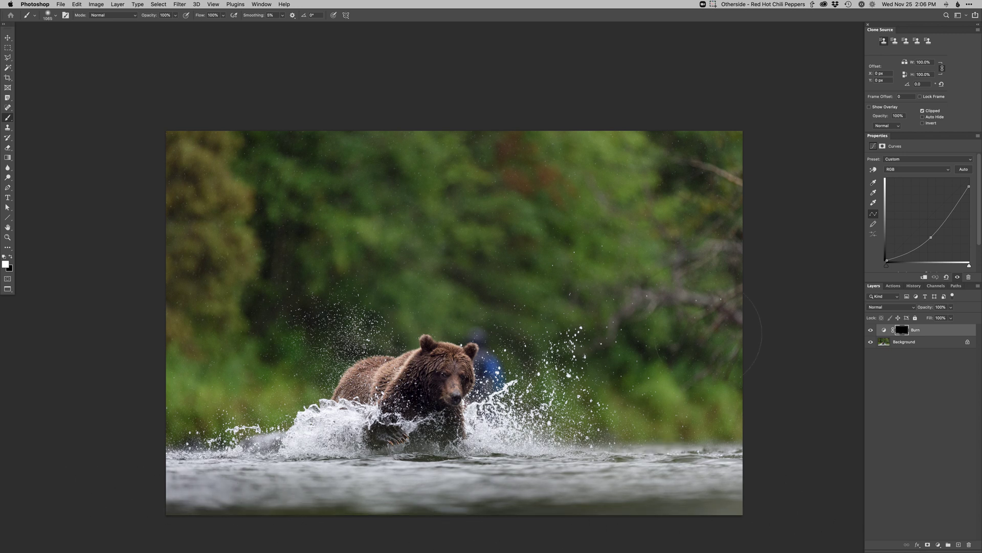
{"action": "left_click_drag", "start_coordinate": [642, 396], "coordinate": [720, 352]}
{"action": "mouse_move", "coordinate": [590, 141]}
{"action": "left_mouse_down"}
{"action": "mouse_move", "coordinate": [685, 169]}
{"action": "mouse_move", "coordinate": [717, 205]}
{"action": "mouse_move", "coordinate": [417, 126]}
{"action": "mouse_move", "coordinate": [310, 233]}
{"action": "mouse_move", "coordinate": [225, 389]}
{"action": "mouse_move", "coordinate": [205, 117]}
{"action": "mouse_move", "coordinate": [215, 205]}
{"action": "mouse_move", "coordinate": [194, 228]}
{"action": "left_mouse_up"}
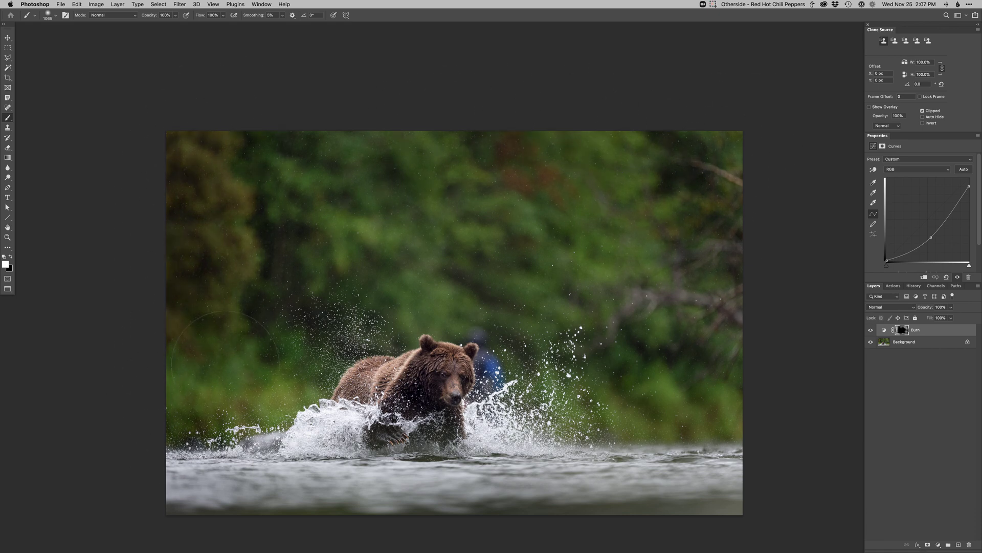
Step: Add a Curves adjustment layer with raised highlights and anchored shadows, and invert its mask to black
{"action": "scroll", "coordinate": [449, 395], "scroll_direction": "up", "scroll_amount": 3}
{"action": "key", "text": "super+shift+n"}
{"action": "key", "text": "Return"}
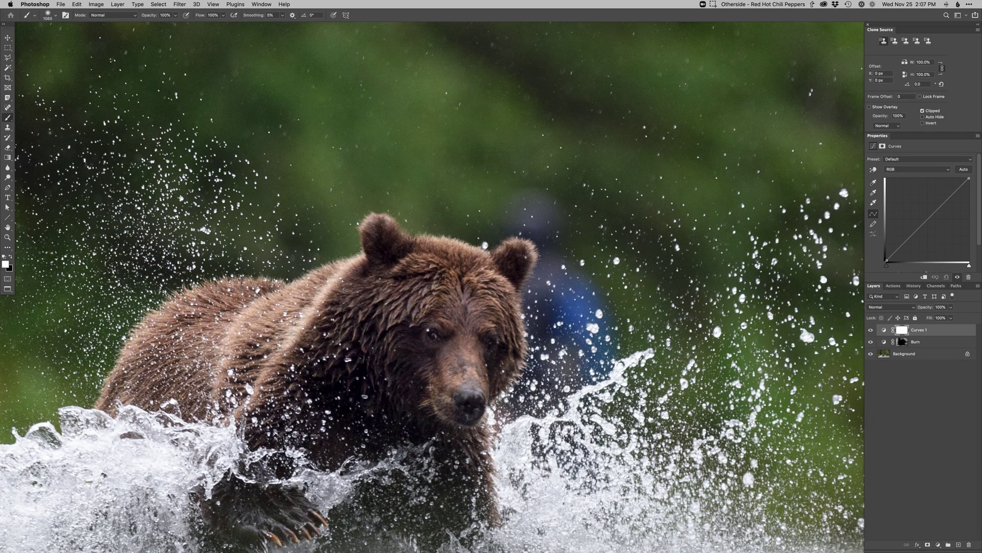
{"action": "left_click", "coordinate": [942, 193]}
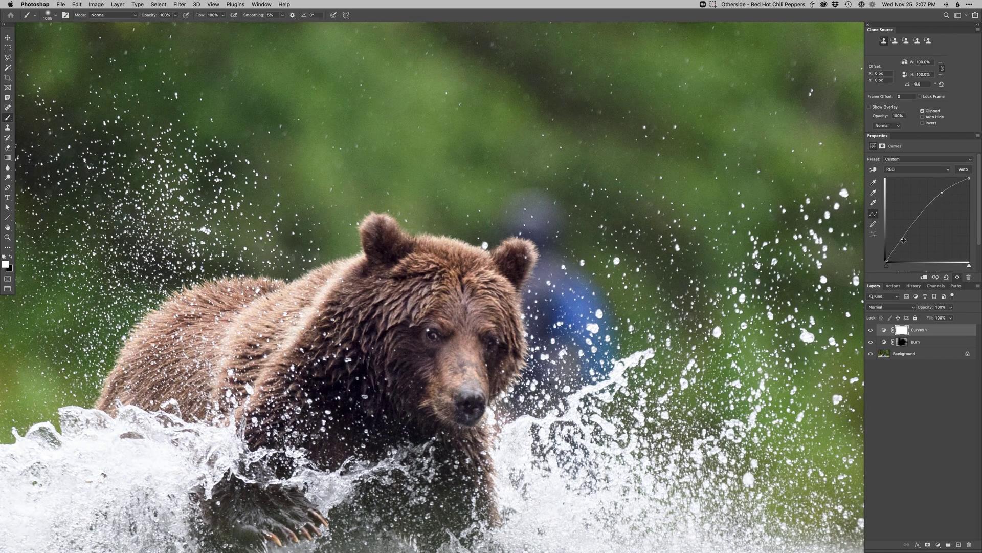
{"action": "left_click", "coordinate": [904, 240]}
{"action": "key", "text": "super+i"}
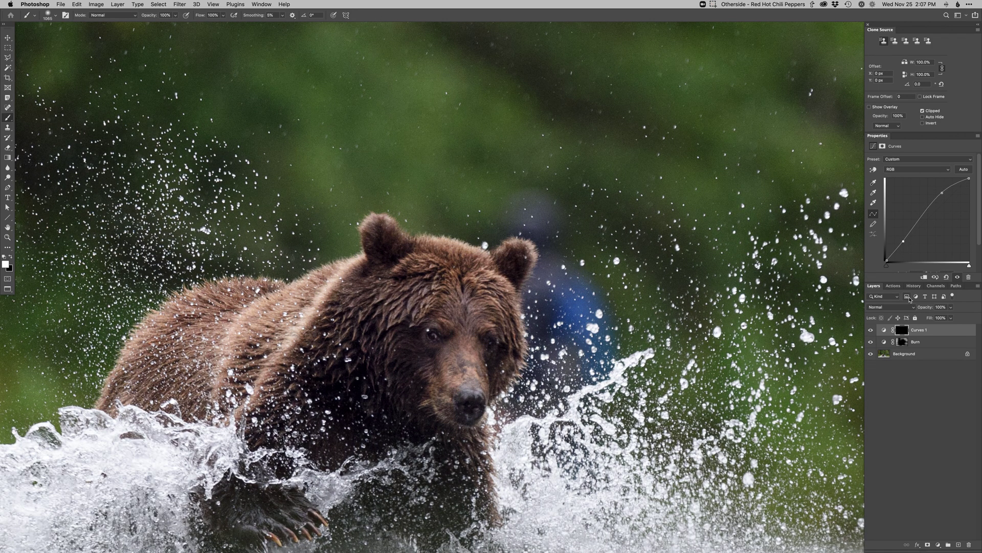
Step: Reduce the brush size and paint white on the Curves 1 mask over the bear's face and chest to brighten them
{"action": "right_click", "coordinate": [455, 333]}
{"action": "type", "text": "192"}
{"action": "key", "text": "Return"}
{"action": "mouse_move", "coordinate": [426, 393]}
{"action": "left_mouse_down"}
{"action": "mouse_move", "coordinate": [491, 286]}
{"action": "mouse_move", "coordinate": [494, 333]}
{"action": "mouse_move", "coordinate": [389, 302]}
{"action": "mouse_move", "coordinate": [361, 333]}
{"action": "mouse_move", "coordinate": [327, 425]}
{"action": "mouse_move", "coordinate": [340, 439]}
{"action": "left_mouse_up"}
{"action": "left_click_drag", "start_coordinate": [341, 439], "coordinate": [396, 342]}
{"action": "left_click_drag", "start_coordinate": [346, 402], "coordinate": [516, 435]}
Step: Add a second Curves layer with an inverted mask, paint in the raised paw's claws, and add a Dodge layer
{"action": "key", "text": "super+shift+m"}
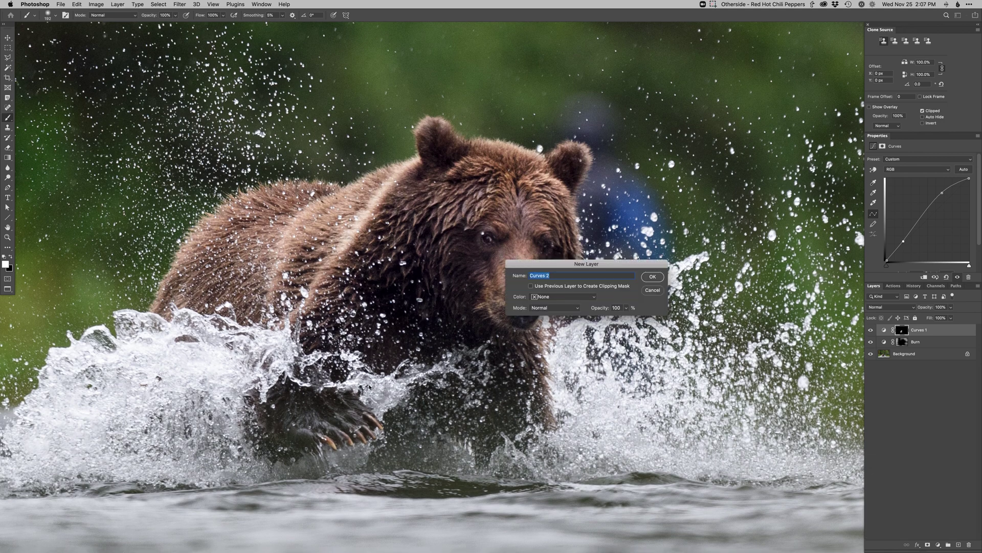
{"action": "key", "text": "Return"}
{"action": "key", "text": "ctrl+i"}
{"action": "mouse_move", "coordinate": [328, 401]}
{"action": "left_mouse_down"}
{"action": "mouse_move", "coordinate": [301, 401]}
{"action": "mouse_move", "coordinate": [294, 409]}
{"action": "mouse_move", "coordinate": [338, 402]}
{"action": "mouse_move", "coordinate": [311, 441]}
{"action": "mouse_move", "coordinate": [293, 444]}
{"action": "mouse_move", "coordinate": [332, 442]}
{"action": "left_mouse_up"}
{"action": "key", "text": "F2"}
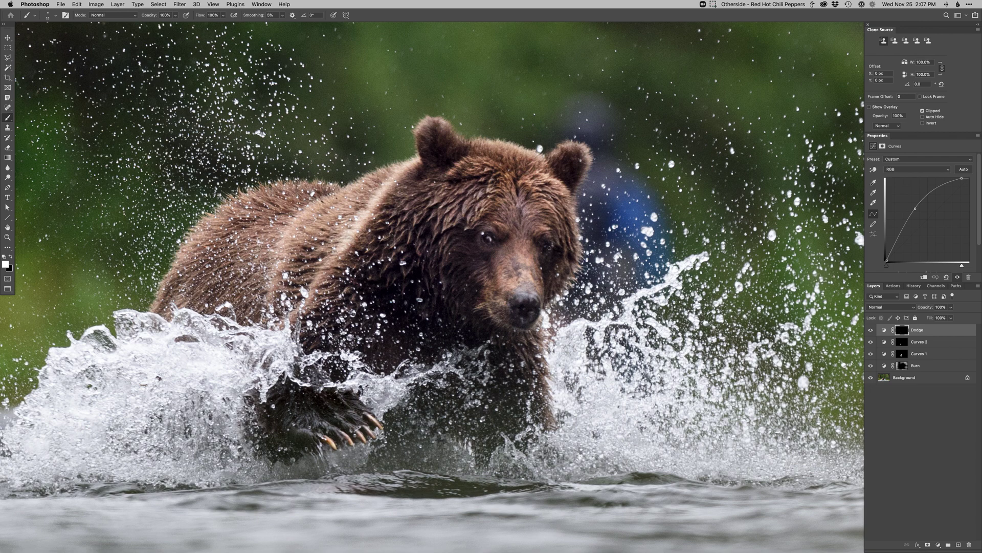
Step: Add a Hue/Saturation layer with saturation +11 and restrict it by mask to the bear's face
{"action": "key", "text": "super+u"}
{"action": "key", "text": "Return"}
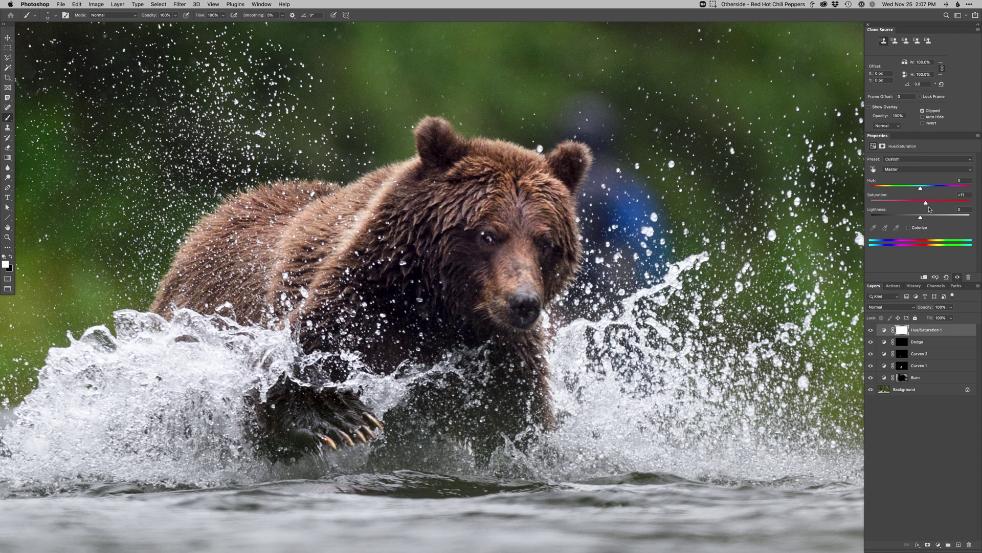
{"action": "left_click_drag", "start_coordinate": [472, 246], "coordinate": [517, 246]}
Step: Add a layer named Color in Color blend mode and paint background green over the blue figure behind the bear
{"action": "key", "text": "super+shift+n"}
{"action": "scroll", "coordinate": [627, 261], "scroll_direction": "up", "scroll_amount": 10}
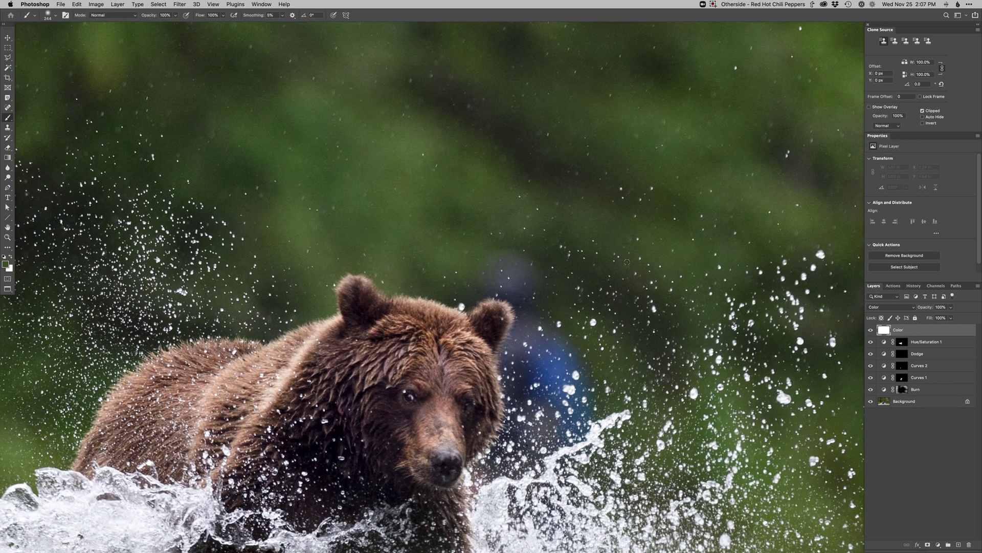
{"action": "mouse_move", "coordinate": [545, 288]}
{"action": "left_mouse_down"}
{"action": "mouse_move", "coordinate": [510, 286]}
{"action": "mouse_move", "coordinate": [541, 286]}
{"action": "mouse_move", "coordinate": [513, 267]}
{"action": "mouse_move", "coordinate": [533, 274]}
{"action": "mouse_move", "coordinate": [539, 294]}
{"action": "mouse_move", "coordinate": [541, 334]}
{"action": "mouse_move", "coordinate": [523, 356]}
{"action": "mouse_move", "coordinate": [567, 397]}
{"action": "mouse_move", "coordinate": [561, 373]}
{"action": "mouse_move", "coordinate": [567, 402]}
{"action": "left_mouse_up"}
{"action": "mouse_move", "coordinate": [568, 403]}
{"action": "left_mouse_down", "text": "ctrl+alt"}
{"action": "mouse_move", "coordinate": [559, 404]}
{"action": "mouse_move", "coordinate": [567, 421]}
{"action": "mouse_move", "coordinate": [518, 423]}
{"action": "mouse_move", "coordinate": [499, 454]}
{"action": "left_mouse_up", "text": "ctrl+alt"}
{"action": "key", "text": "super+z"}
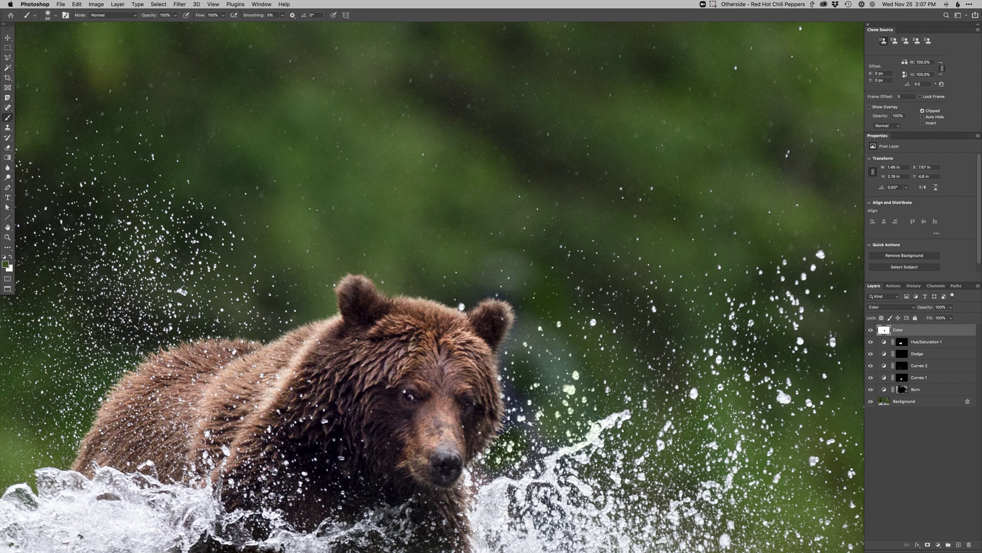
{"action": "mouse_move", "coordinate": [517, 389]}
{"action": "left_mouse_down"}
{"action": "mouse_move", "coordinate": [527, 356]}
{"action": "mouse_move", "coordinate": [516, 296]}
{"action": "mouse_move", "coordinate": [473, 285]}
{"action": "left_mouse_up"}
{"action": "left_click_drag", "start_coordinate": [540, 413], "coordinate": [539, 398]}
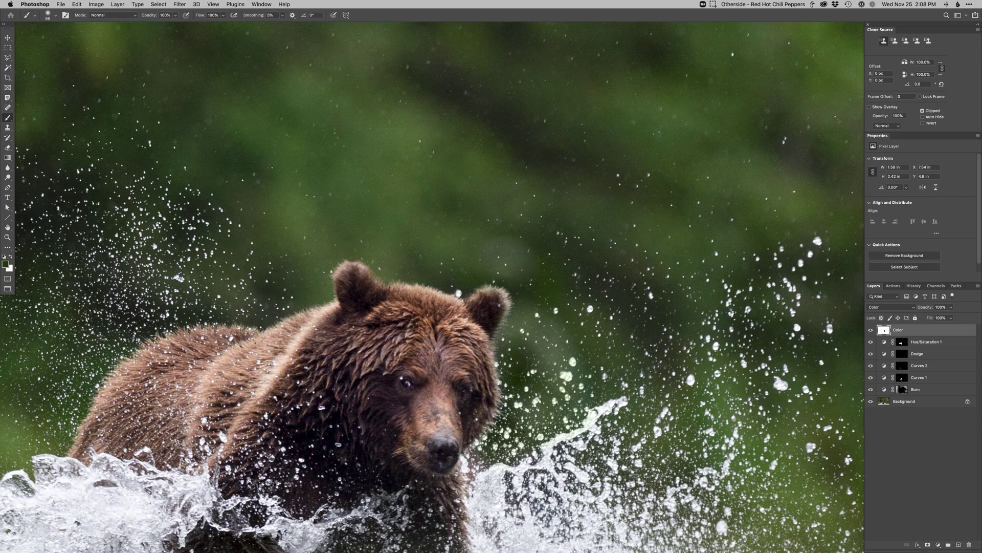
{"action": "key", "text": "super+shift+m"}
{"action": "key", "text": "d"}
{"action": "right_click", "coordinate": [505, 423]}
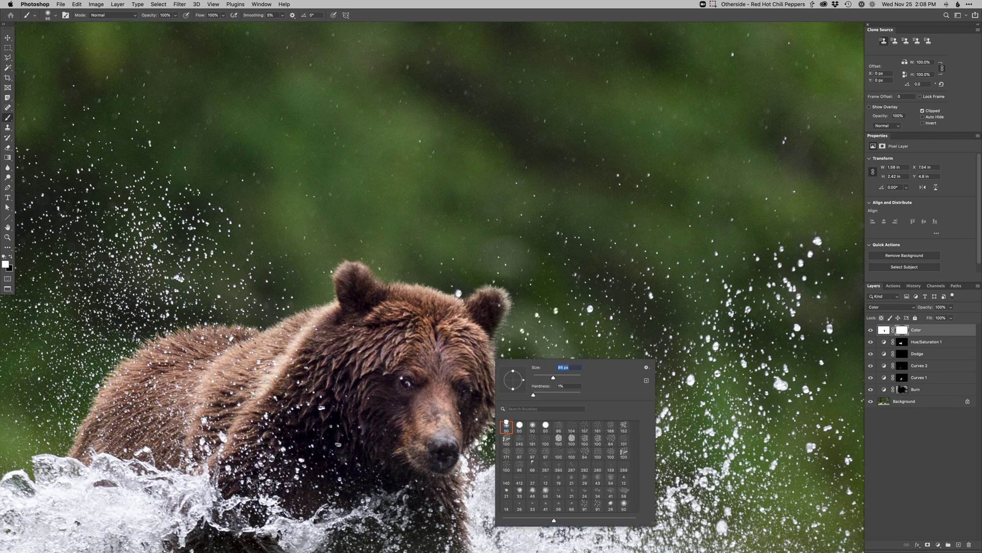
{"action": "double_click", "coordinate": [506, 424]}
{"action": "key", "text": "x"}
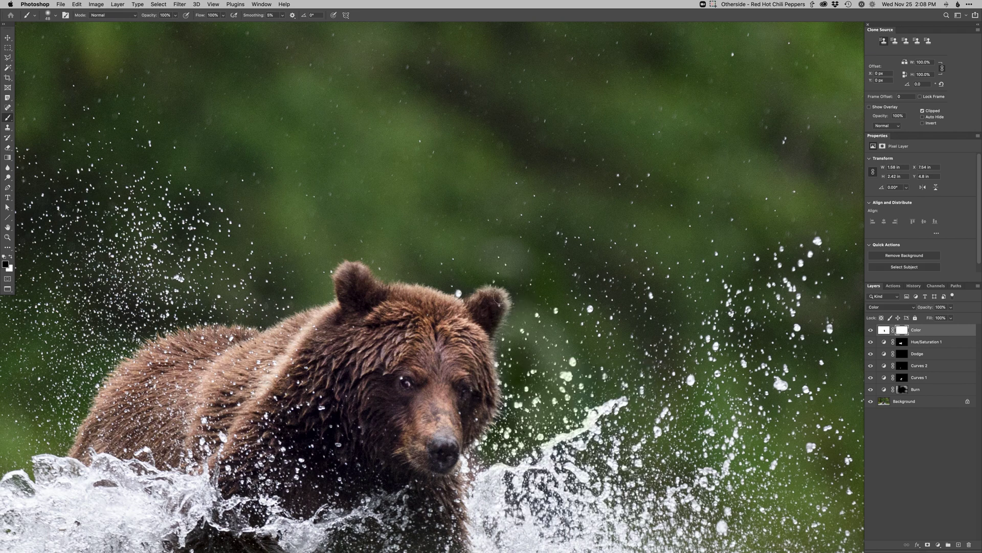
{"action": "key", "text": "super+z"}
Step: Select the bright water splashes with Color Range and mask them out of the Color layer
{"action": "key", "text": "super+alt+shift+c"}
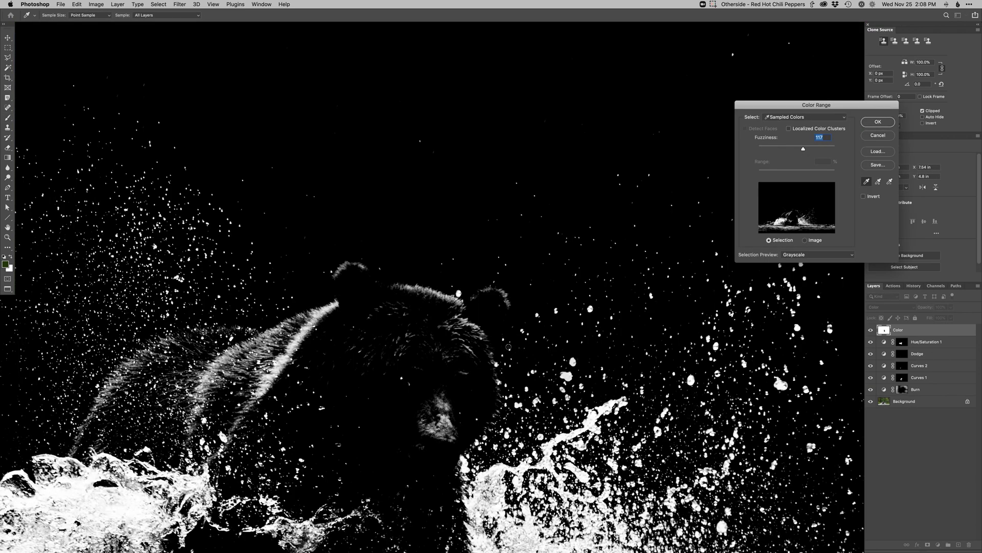
{"action": "left_click", "coordinate": [522, 331]}
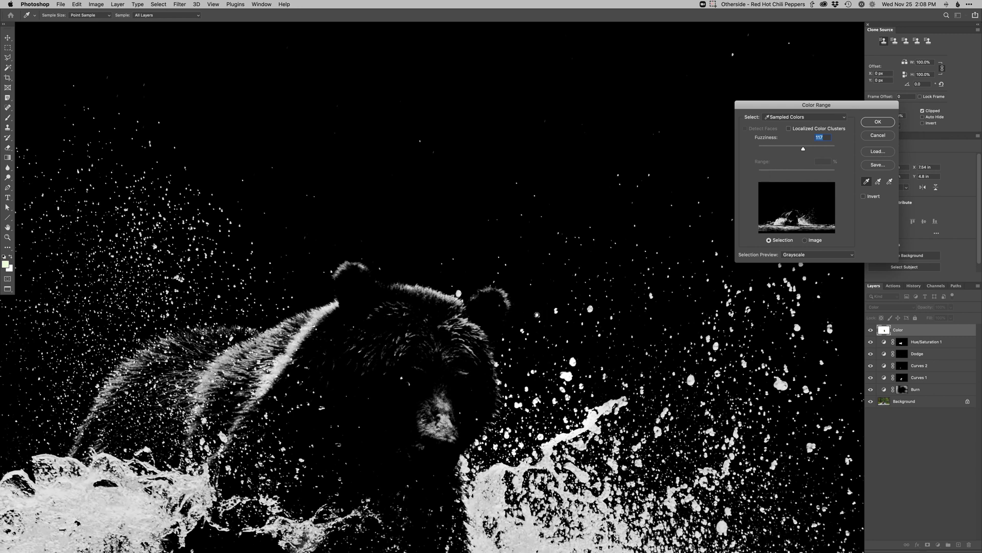
{"action": "left_click", "coordinate": [537, 315]}
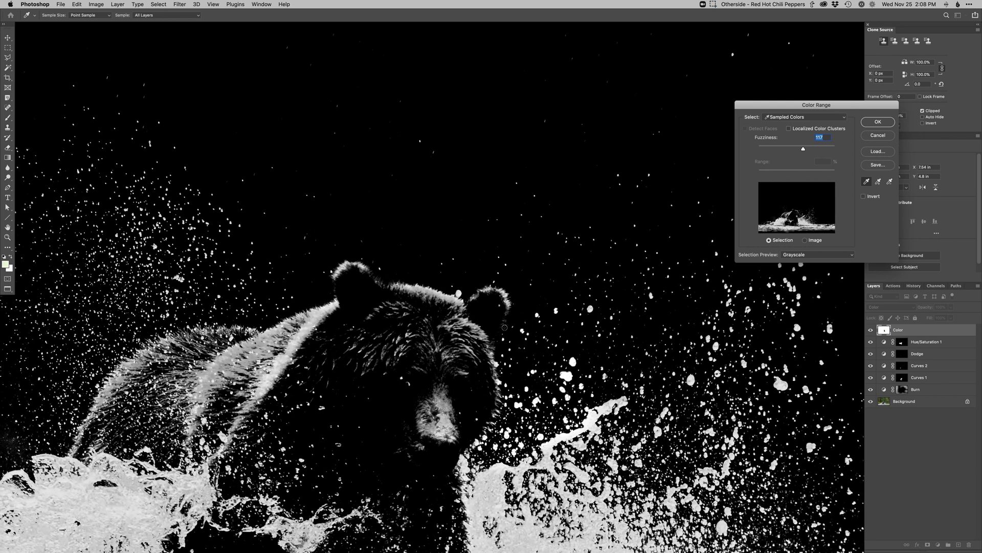
{"action": "key", "text": "Return"}
{"action": "key", "text": "Return"}
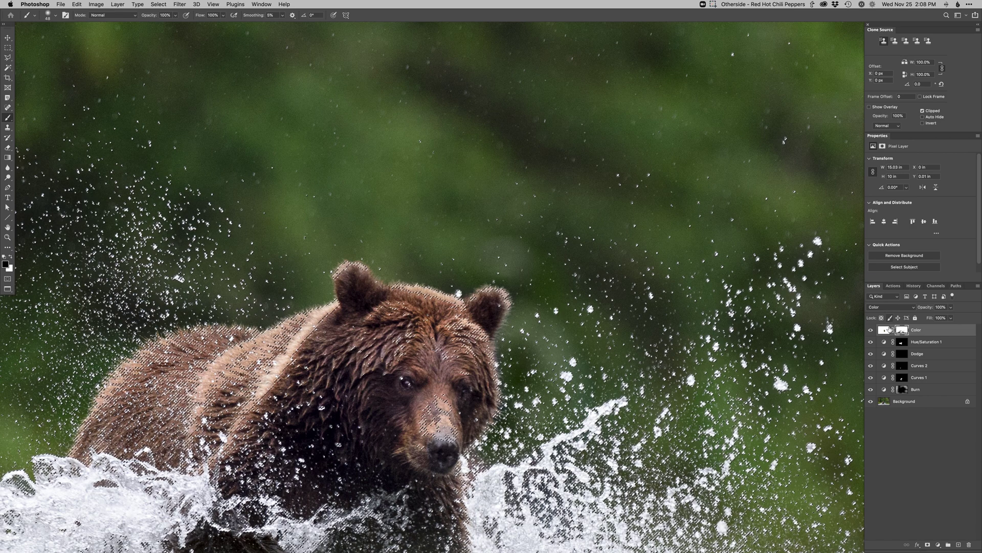
Step: Inspect the Color layer's mask on its own, then delete the mask from the layer
{"action": "left_click", "coordinate": [900, 331], "text": "alt"}
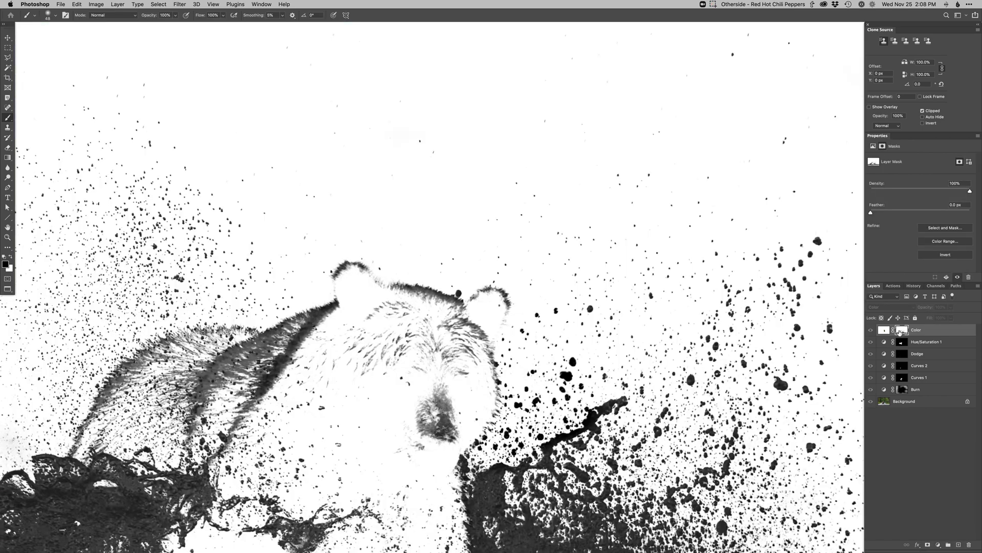
{"action": "left_click", "coordinate": [900, 332], "text": "alt"}
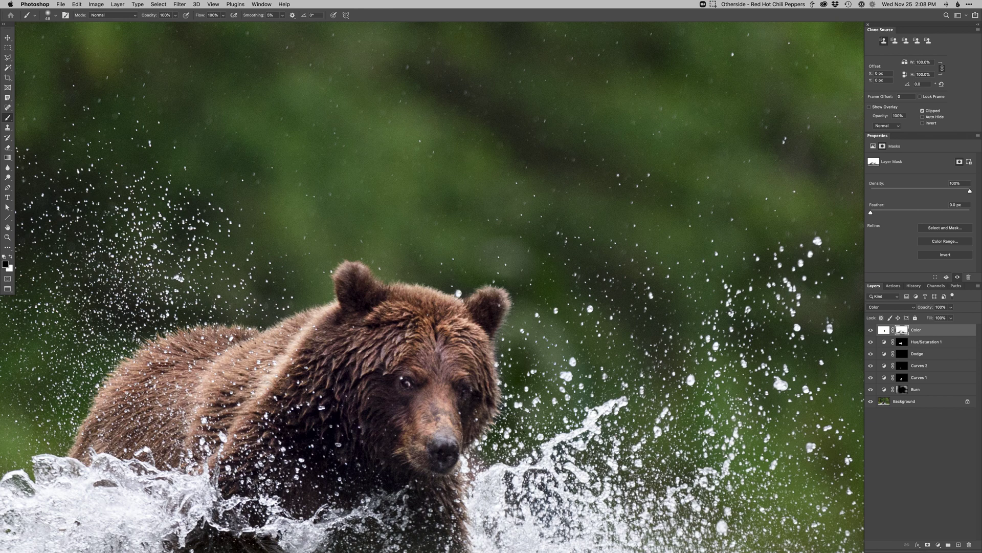
{"action": "key", "text": "super+minus"}
{"action": "key", "text": "super+0"}
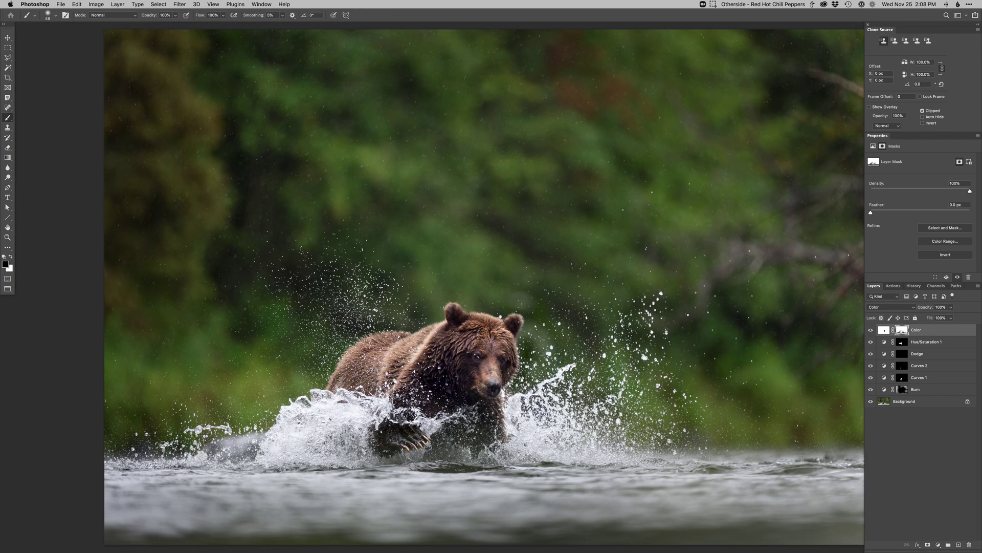
{"action": "key", "text": "super+minus"}
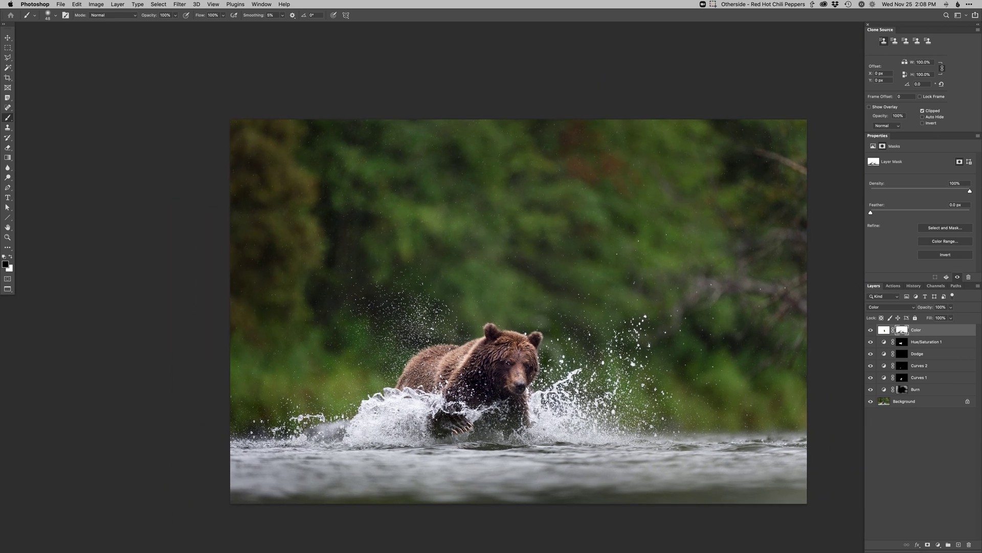
{"action": "key", "text": "BackSpace"}
Step: Compare the photo with the Color layer hidden and shown
{"action": "left_click", "coordinate": [869, 331]}
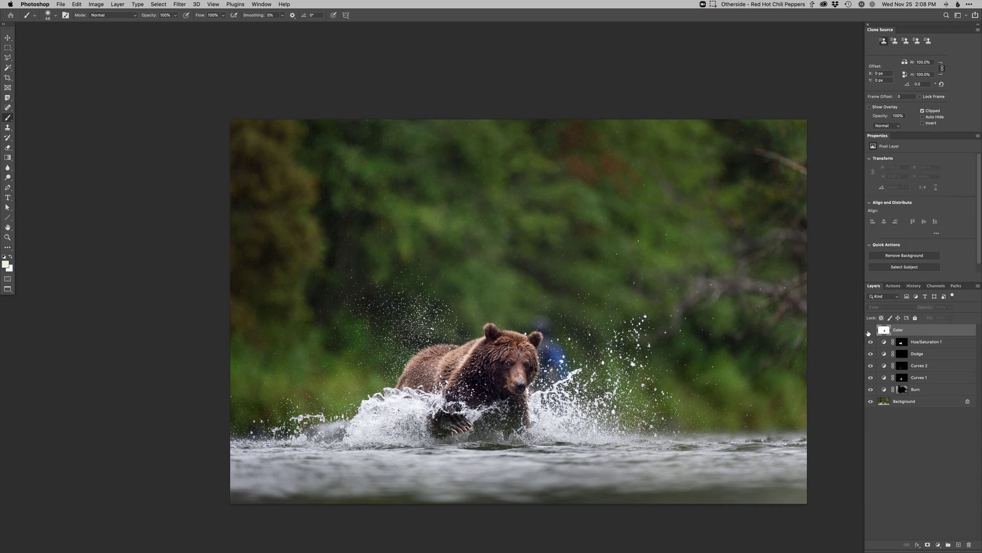
{"action": "left_click", "coordinate": [870, 331]}
{"action": "left_click", "coordinate": [869, 330]}
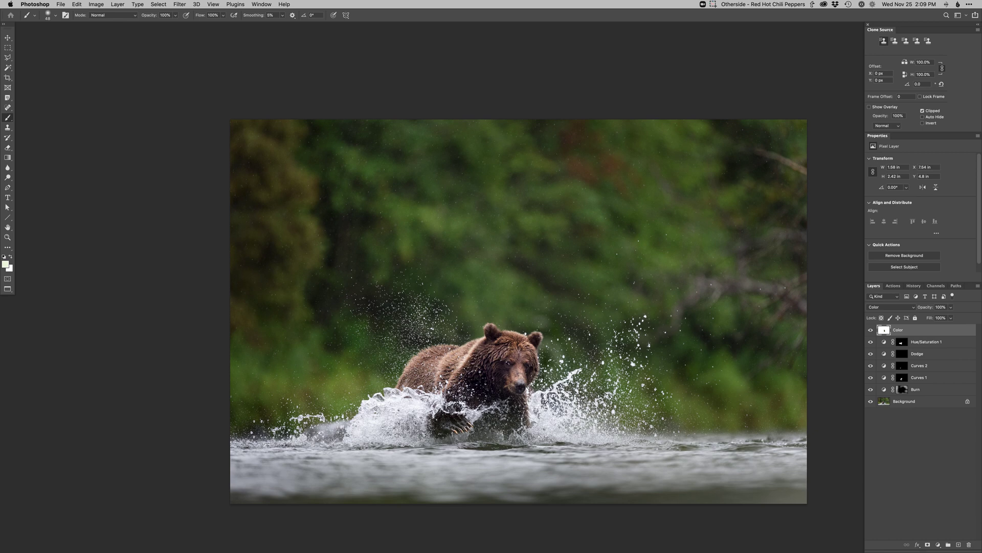
Step: Add a layer named Retouch above Background and clone away the water droplet beside the bear's eye
{"action": "scroll", "coordinate": [508, 369], "scroll_direction": "up", "scroll_amount": 5}
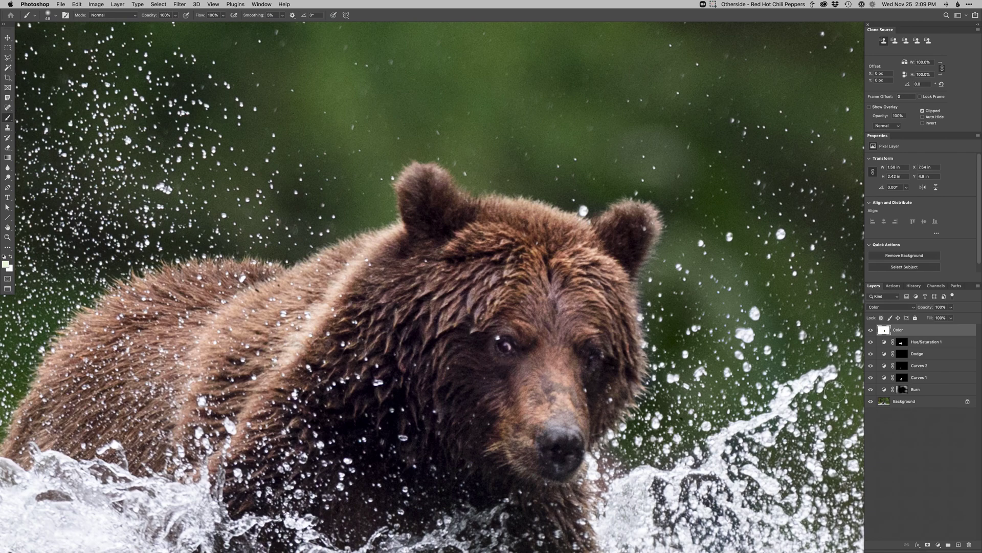
{"action": "key", "text": "F2"}
{"action": "key", "text": "j"}
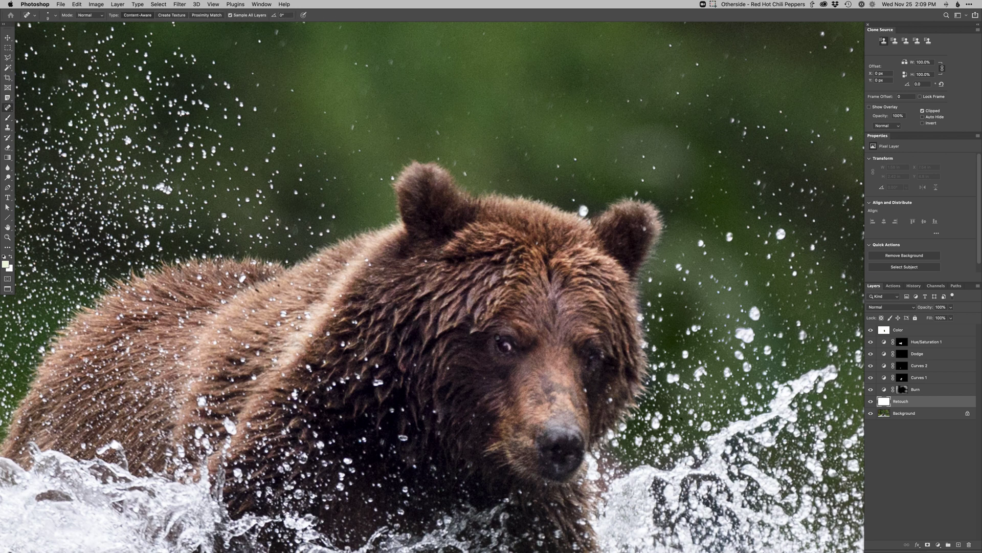
{"action": "key", "text": "s"}
{"action": "left_click_drag", "start_coordinate": [512, 336], "coordinate": [445, 351]}
{"action": "left_click", "coordinate": [503, 331], "text": "alt"}
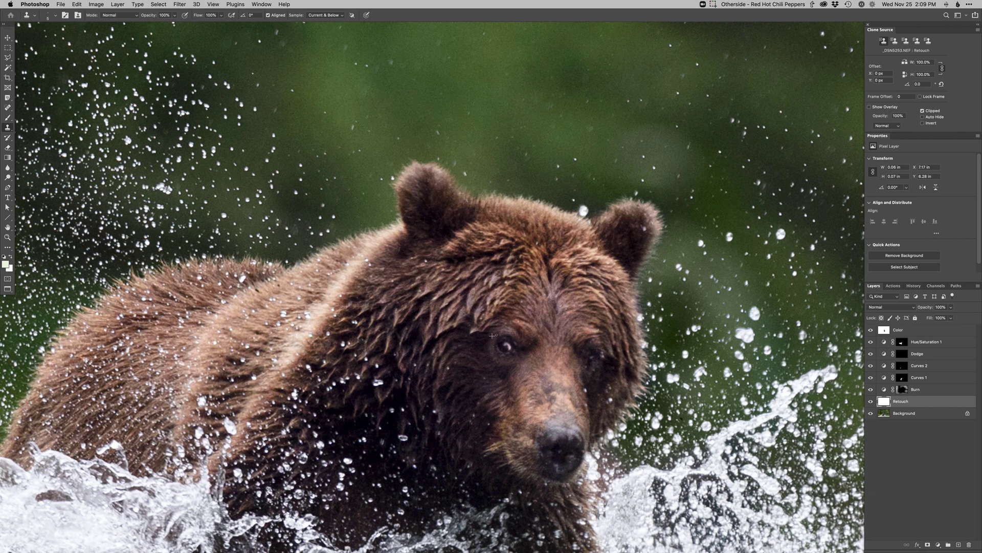
{"action": "left_click", "coordinate": [498, 335]}
Step: Remove a small spot at the edge of the bear's cheek with content-aware Spot Healing on the Retouch layer
{"action": "key", "text": "j"}
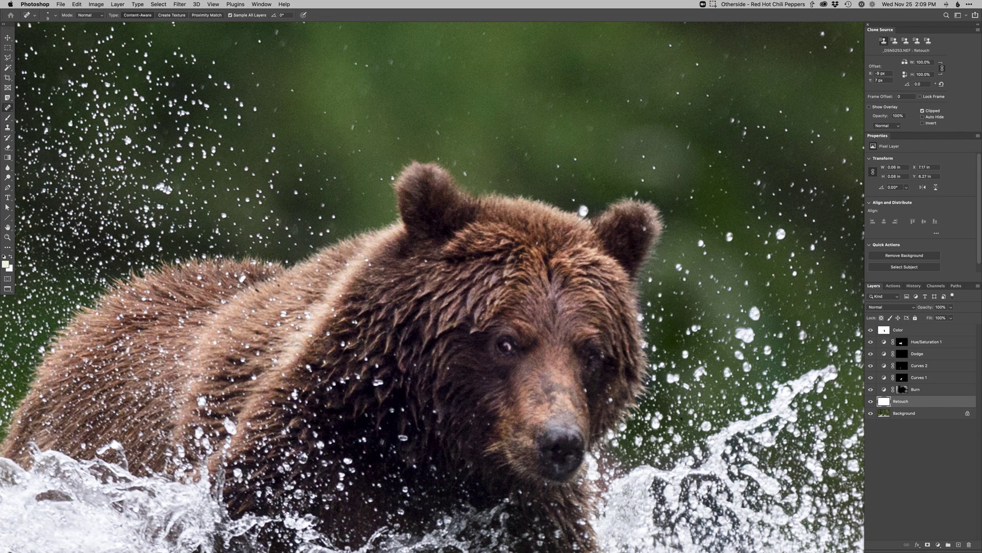
{"action": "left_click", "coordinate": [610, 400]}
{"action": "key", "text": "super+0"}
{"action": "scroll", "coordinate": [582, 377], "scroll_direction": "down", "scroll_amount": 3}
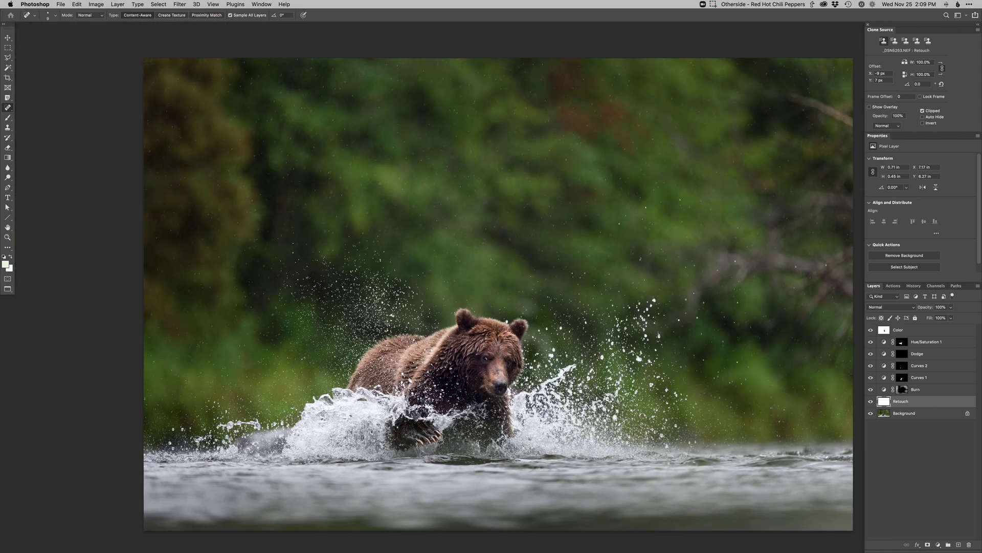
{"action": "left_click_drag", "start_coordinate": [587, 393], "coordinate": [565, 387]}
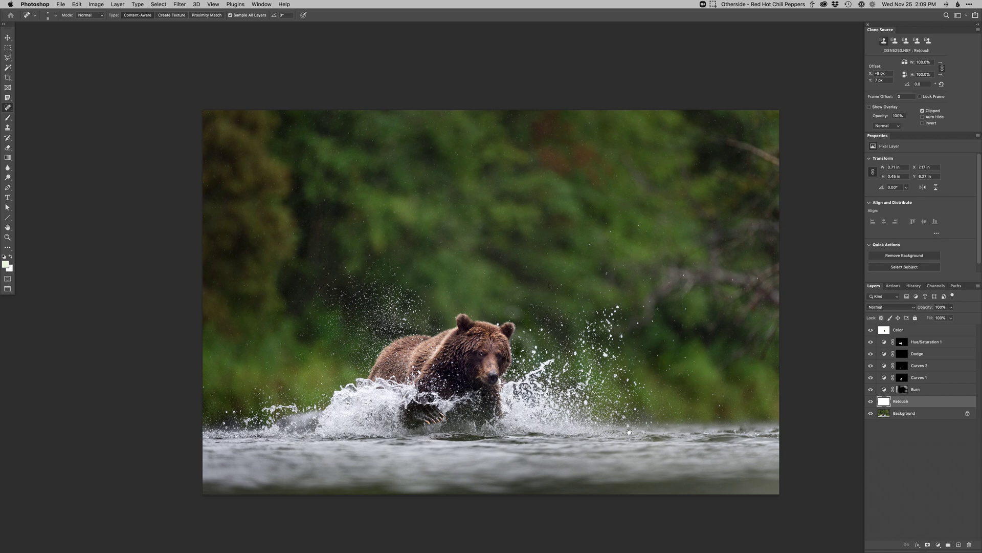
Step: Compare the Background layer alone with the fully layered edit
{"action": "left_click", "coordinate": [870, 414], "text": "alt"}
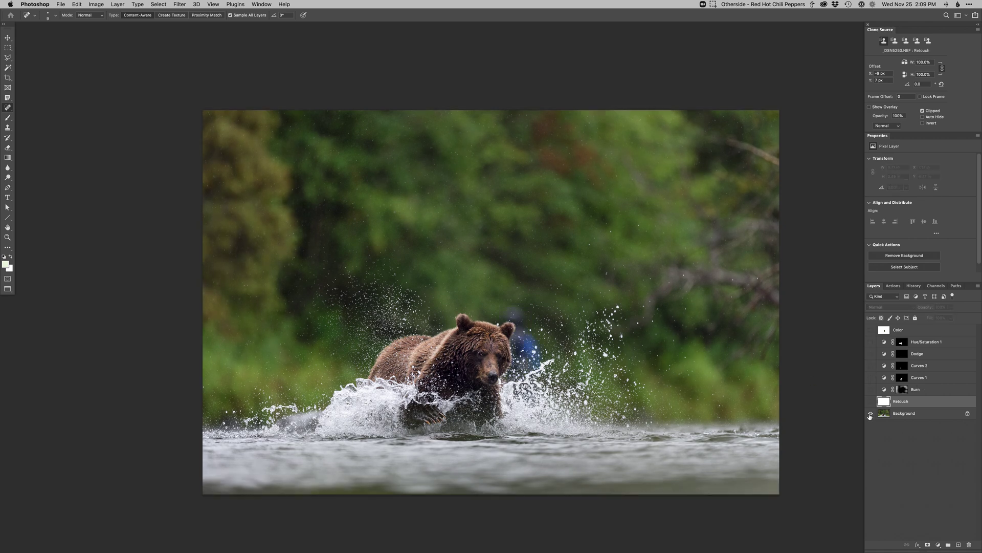
{"action": "left_click", "coordinate": [871, 414], "text": "alt"}
{"action": "left_click", "coordinate": [870, 414], "text": "alt"}
{"action": "left_click", "coordinate": [869, 414], "text": "alt"}
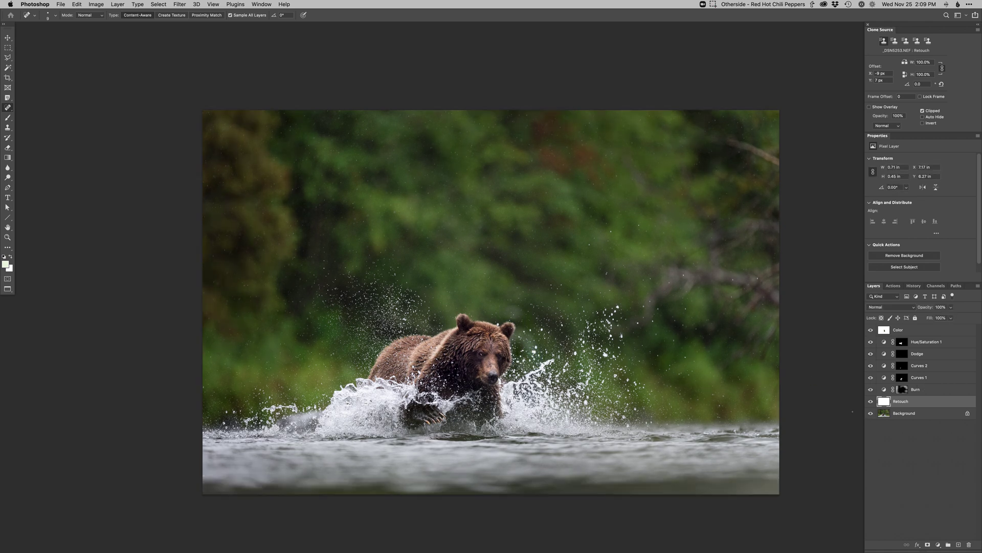
Step: Save and close the layered document, then switch to Lightroom Classic and show the Library grid
{"action": "key", "text": "super+s"}
{"action": "key", "text": "super+w"}
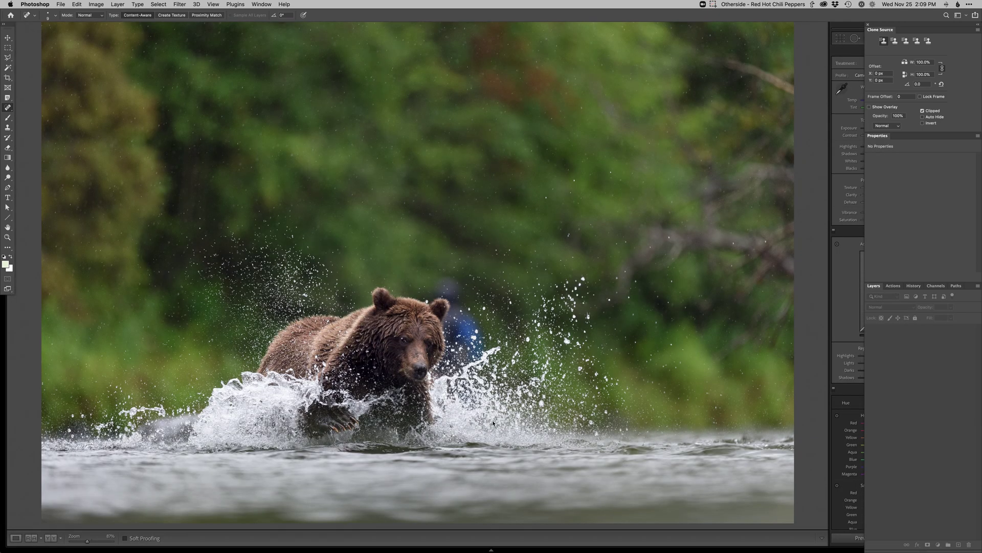
{"action": "left_click", "coordinate": [814, 347]}
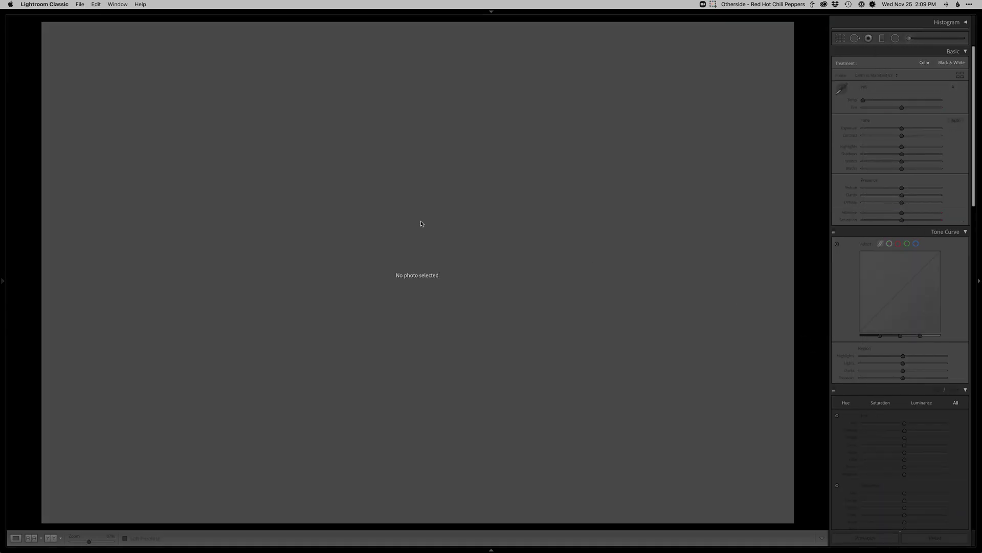
{"action": "key", "text": "g"}
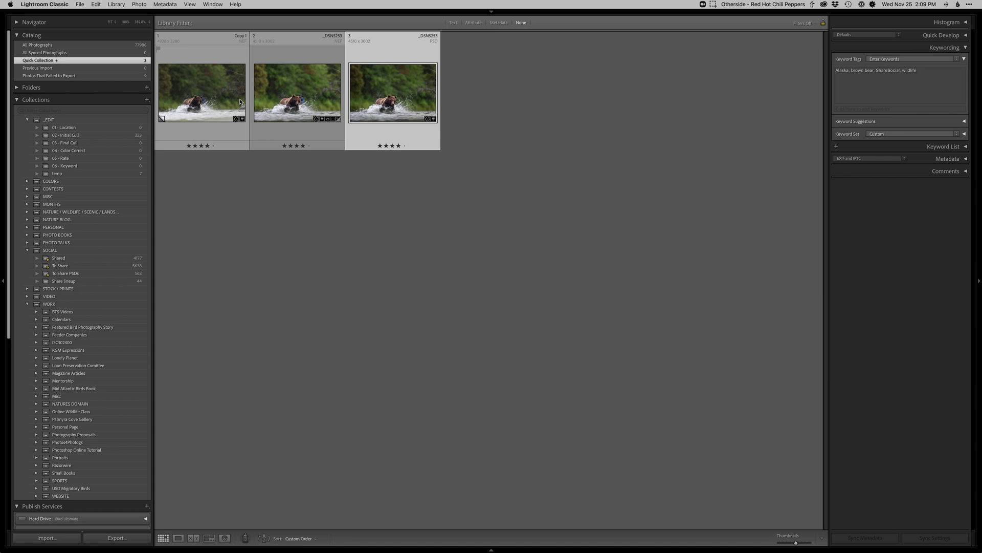
Step: Compare the unedited virtual copy with the finished PSD in a full-width Survey view, then view the PSD alone in Loupe view
{"action": "left_click", "coordinate": [221, 91], "text": "super"}
{"action": "key", "text": "n"}
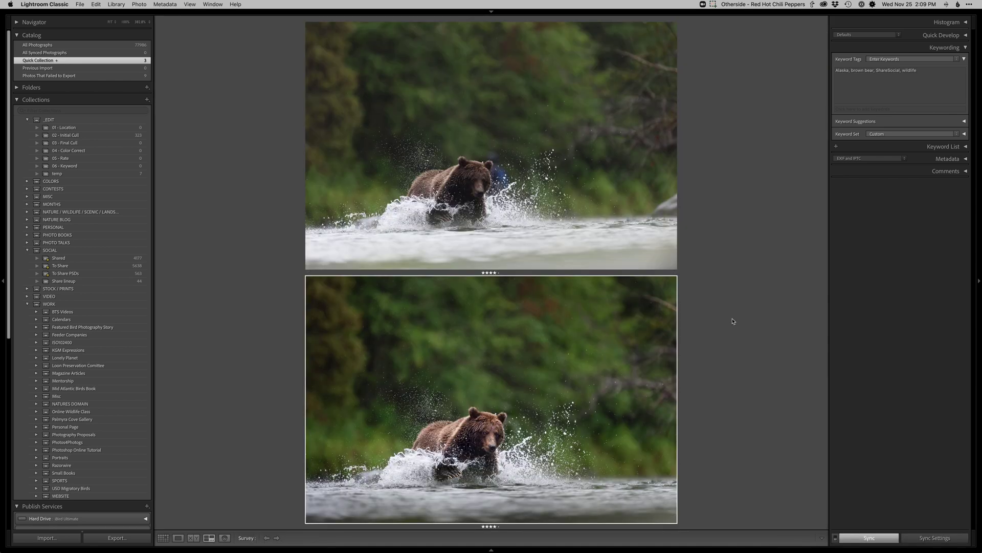
{"action": "key", "text": "Tab"}
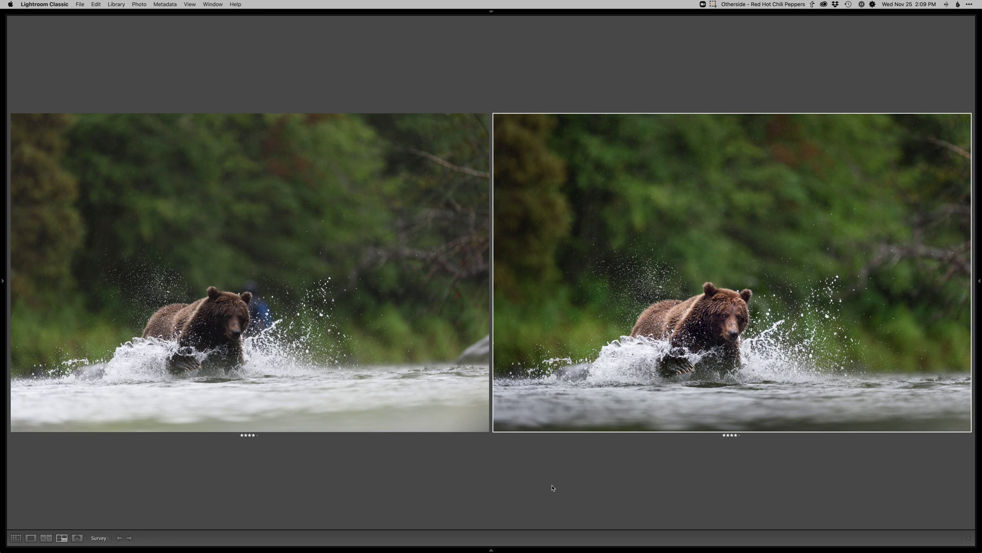
{"action": "mouse_move", "coordinate": [225, 295]}
{"action": "mouse_move", "coordinate": [627, 401]}
{"action": "mouse_move", "coordinate": [197, 370]}
{"action": "key", "text": "e"}
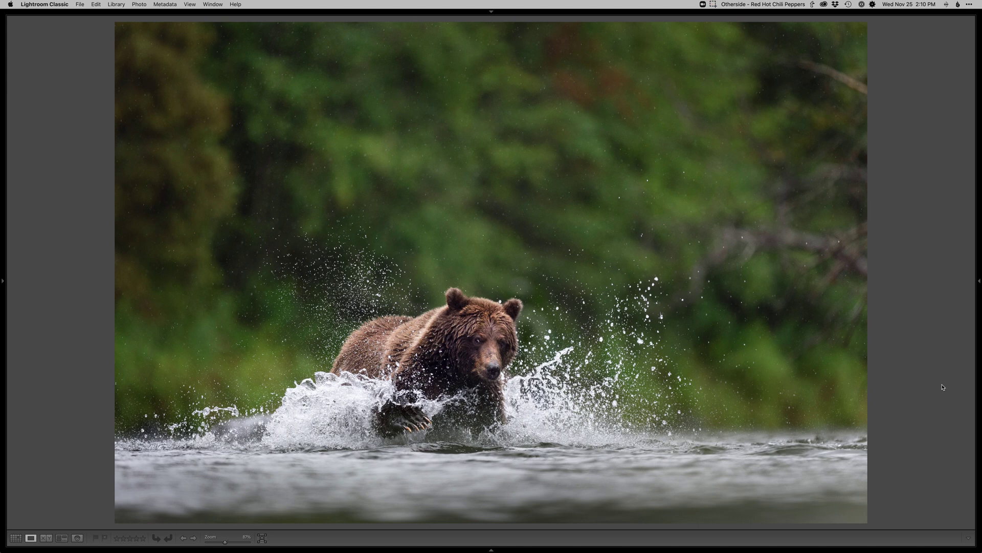
{"action": "left_click", "coordinate": [713, 4]}
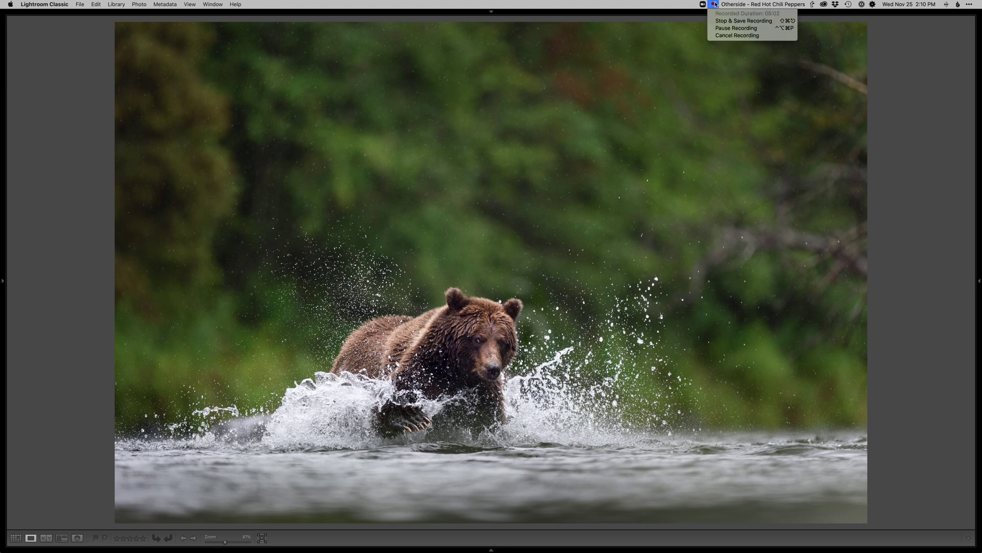
{"action": "left_click", "coordinate": [945, 191]}
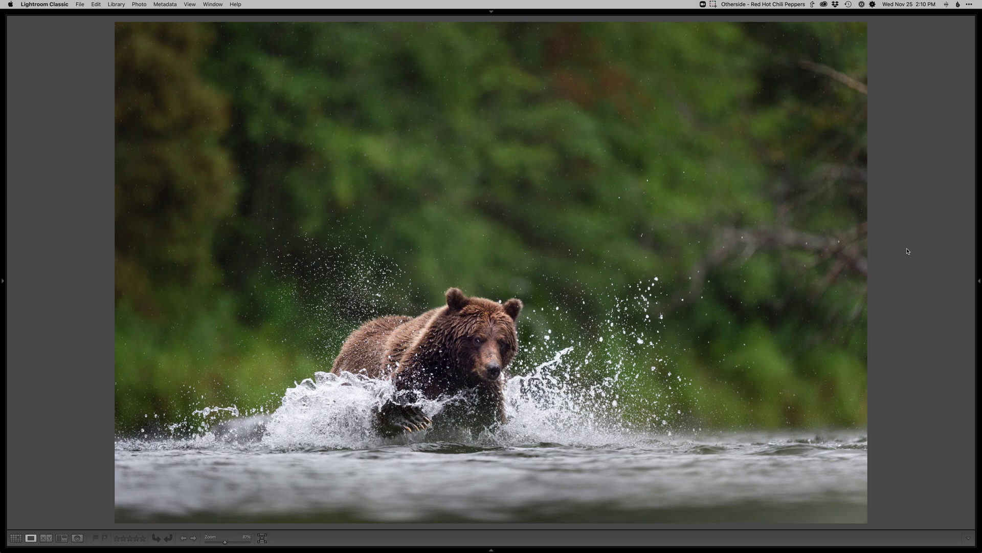
Step: Switch to Safari and open the photographer's Online Workshops page, followed by the Online Bird Photography Course page
{"action": "key", "text": "super+Tab"}
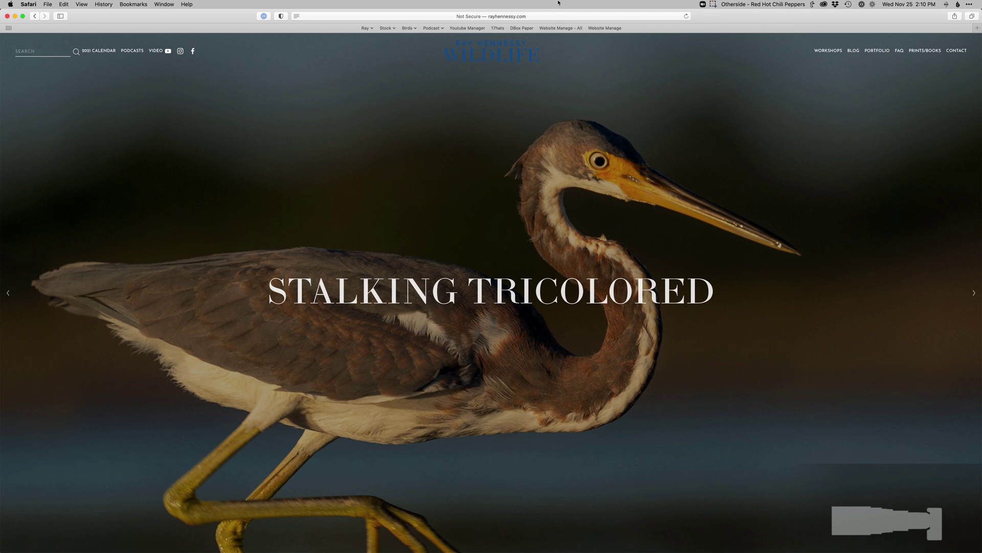
{"action": "mouse_move", "coordinate": [827, 55]}
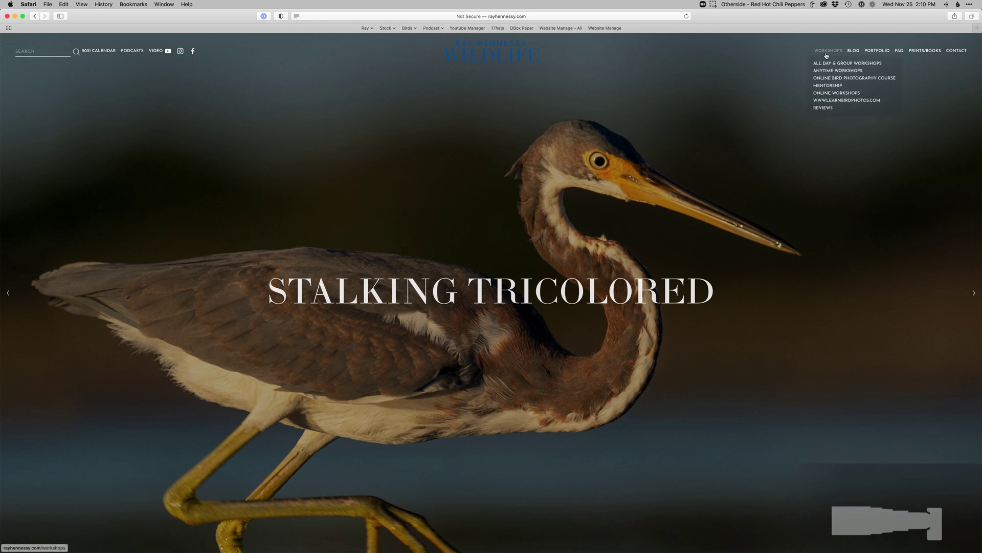
{"action": "left_click", "coordinate": [826, 94]}
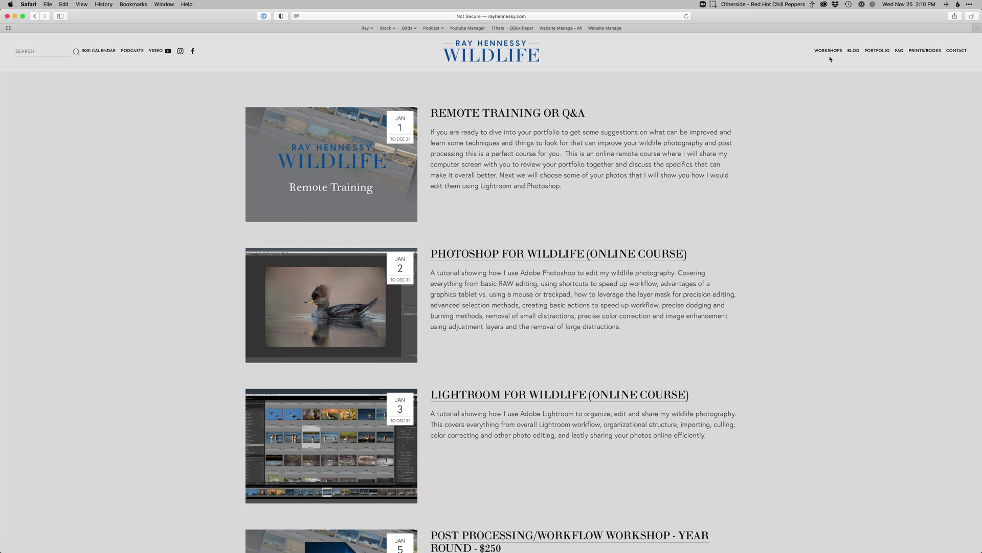
{"action": "mouse_move", "coordinate": [828, 59]}
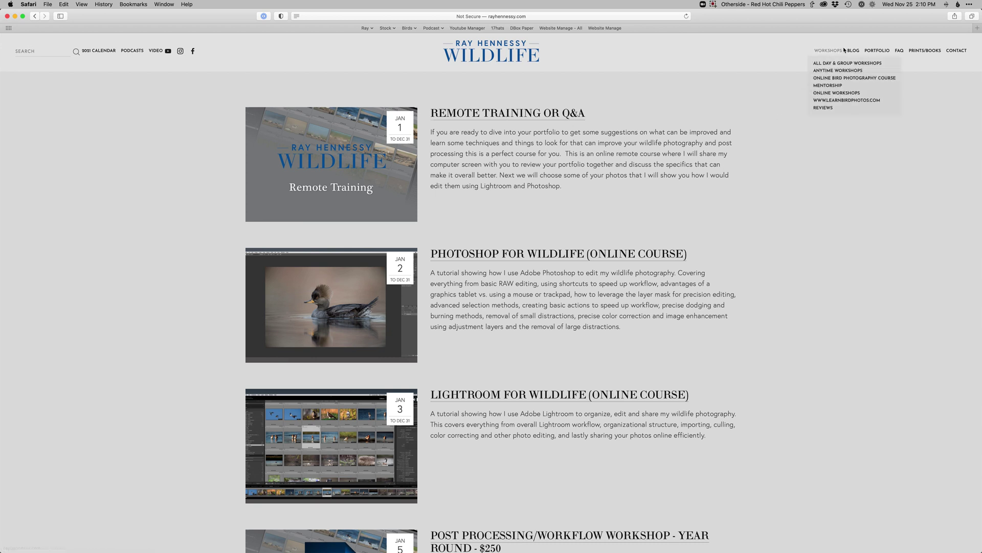
{"action": "left_click", "coordinate": [828, 78]}
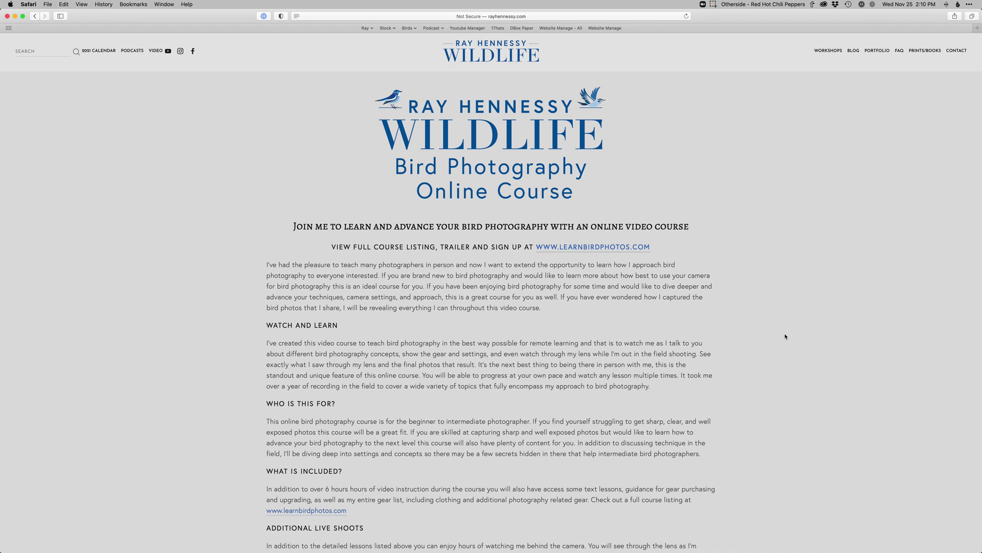
Step: Return to the photography website's home page and browse its featured posts
{"action": "left_click", "coordinate": [503, 56]}
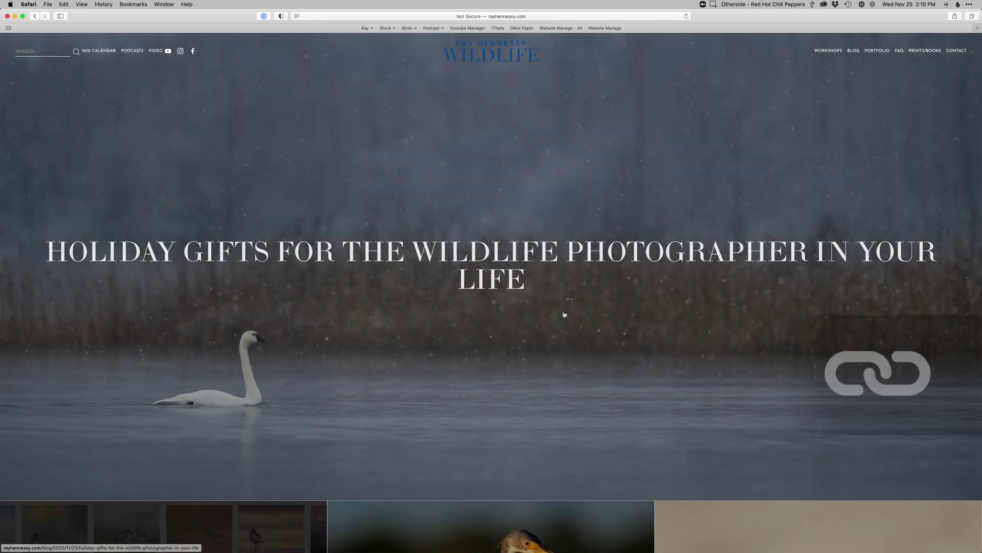
{"action": "scroll", "coordinate": [564, 314], "scroll_direction": "down", "scroll_amount": 8}
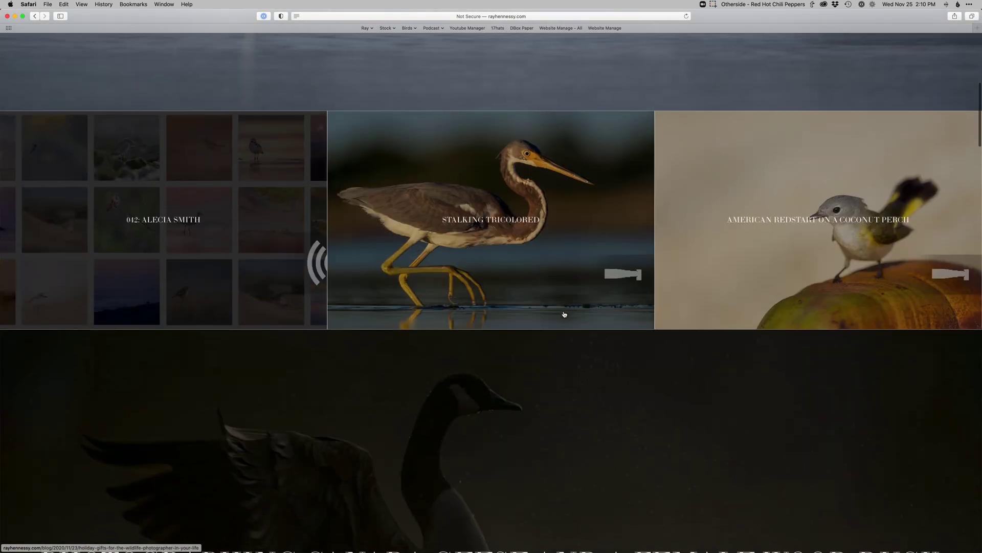